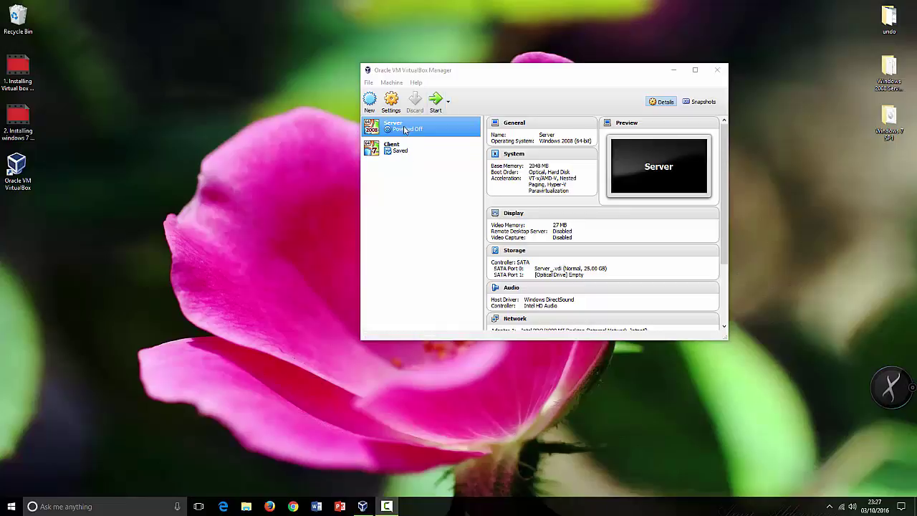
# Power on the Server virtual machine from the VirtualBox Manager.
pyautogui.click(402, 128)
pyautogui.click(436, 103)
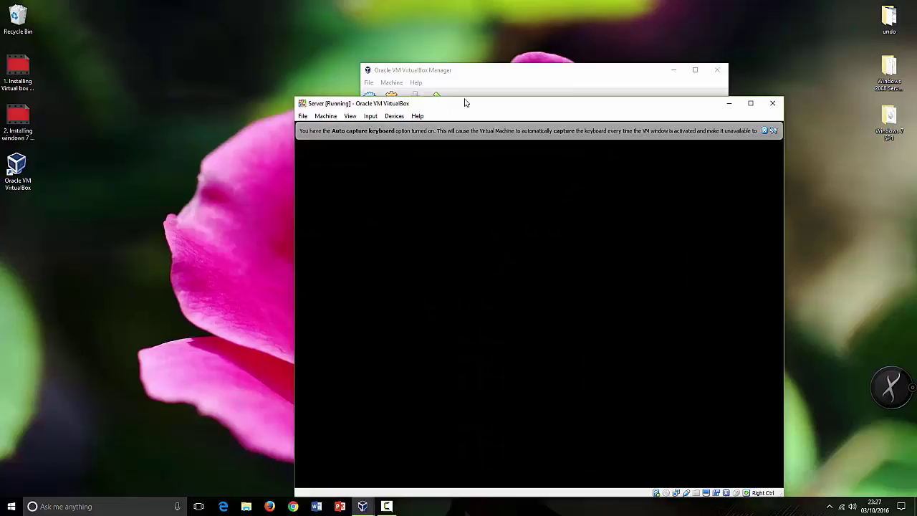
# Move the Server VM window to the top-left and close the mouse and keyboard capture notices.
pyautogui.moveTo(464, 102); pyautogui.dragTo(361, 25)
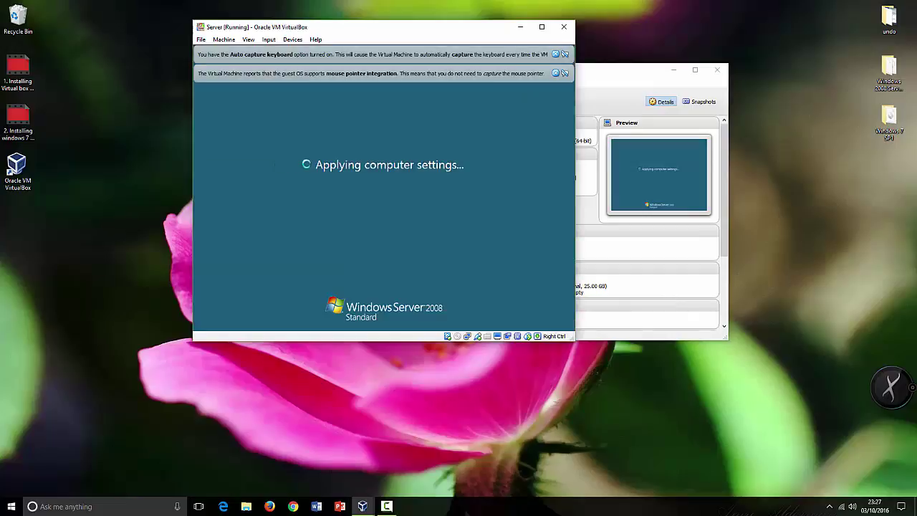
pyautogui.click(556, 73)
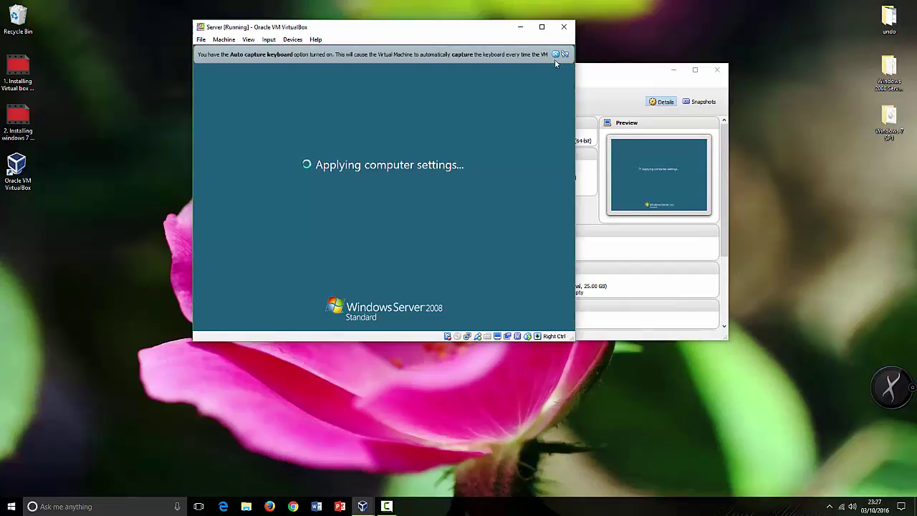
pyautogui.click(555, 54)
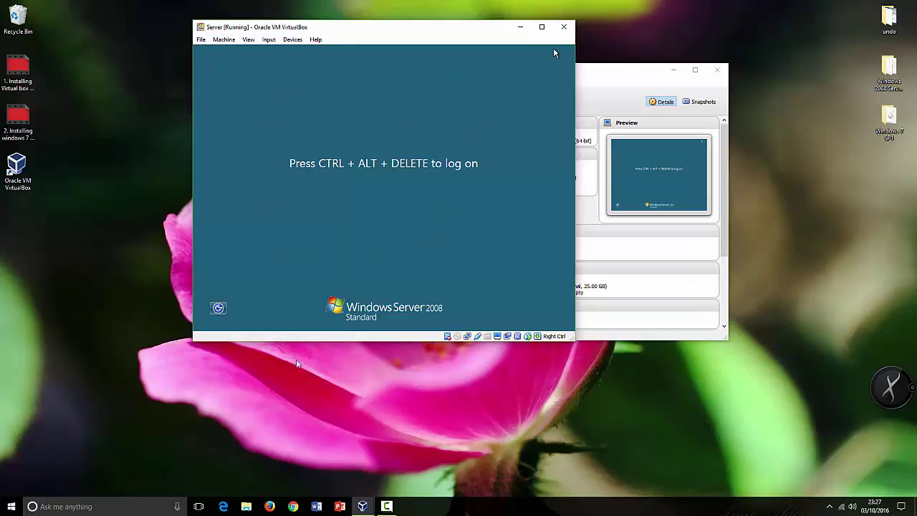
pyautogui.click(293, 40)
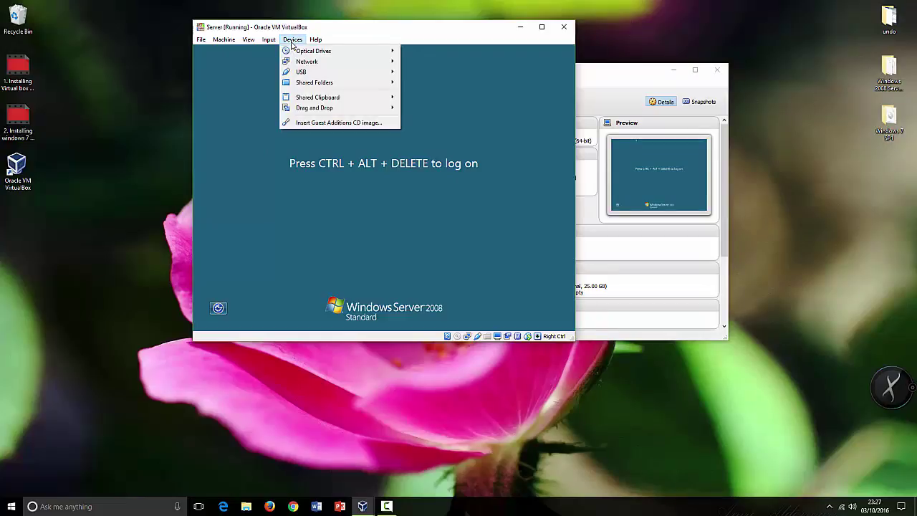
pyautogui.moveTo(252, 42)
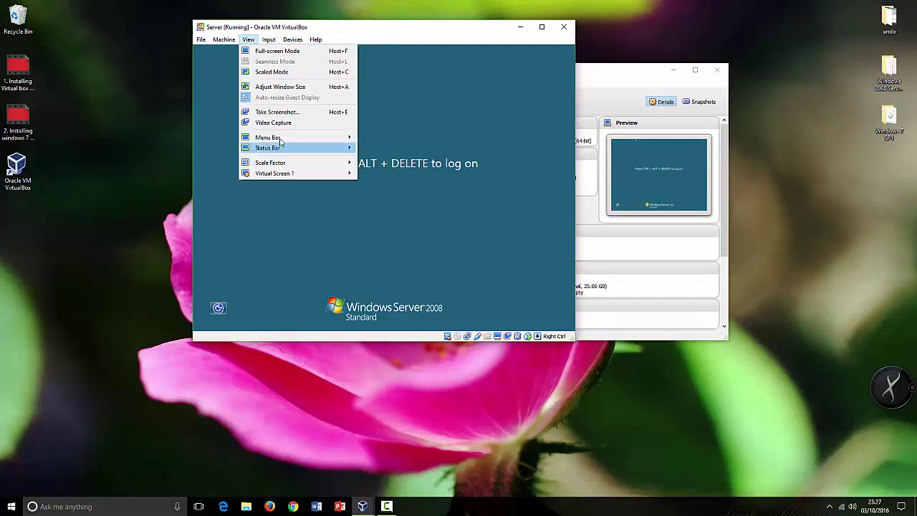
pyautogui.moveTo(291, 177)
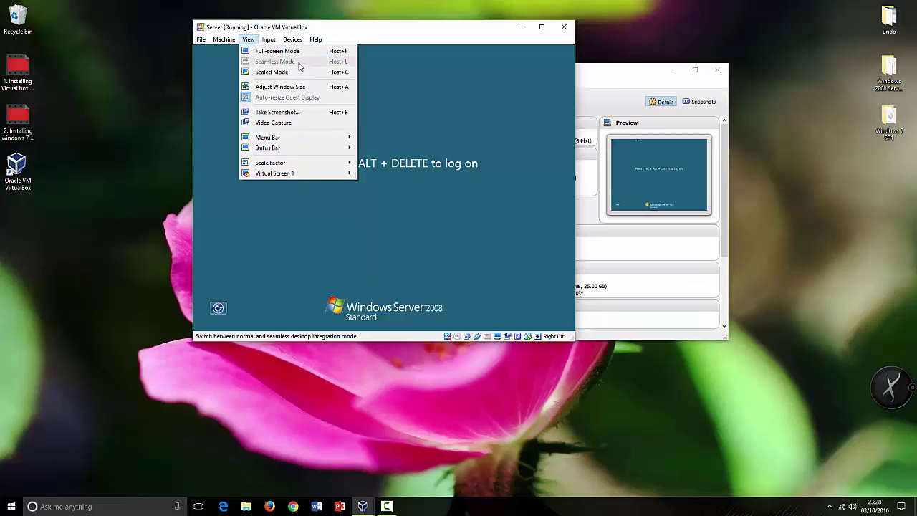
pyautogui.moveTo(301, 138)
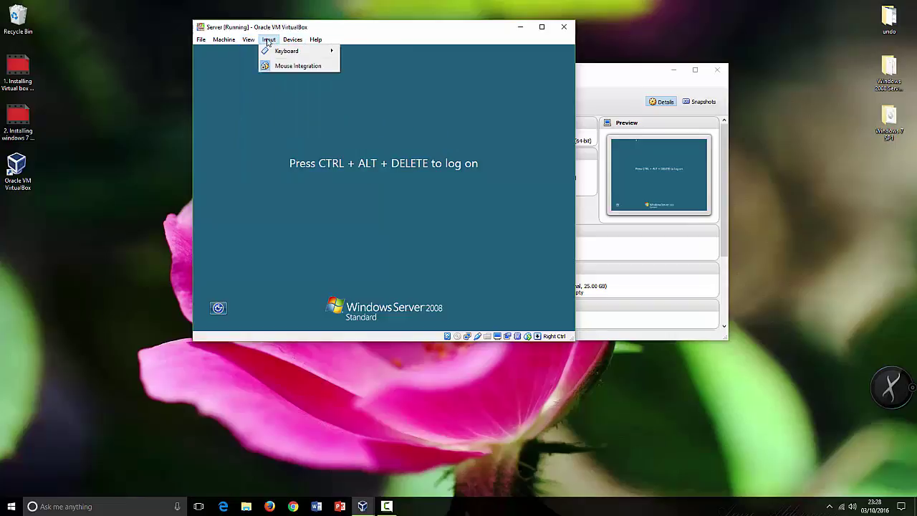
pyautogui.moveTo(283, 54)
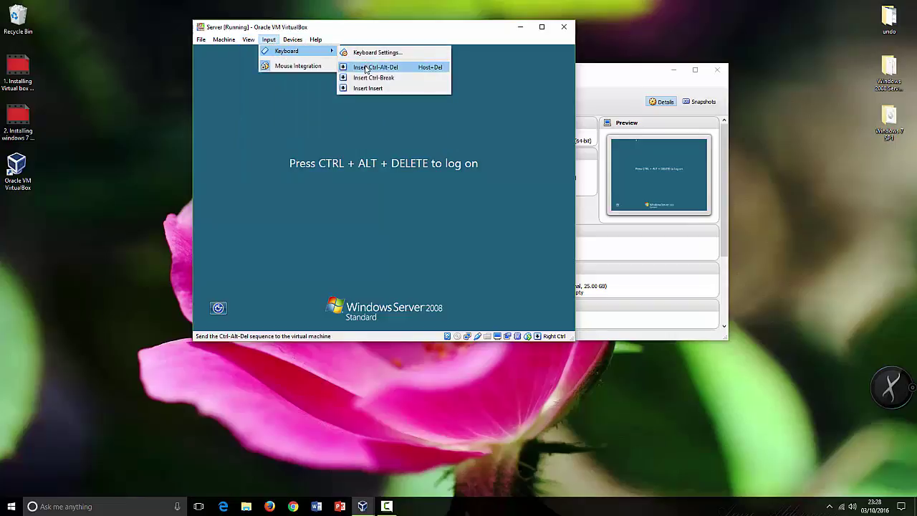
pyautogui.click(326, 172)
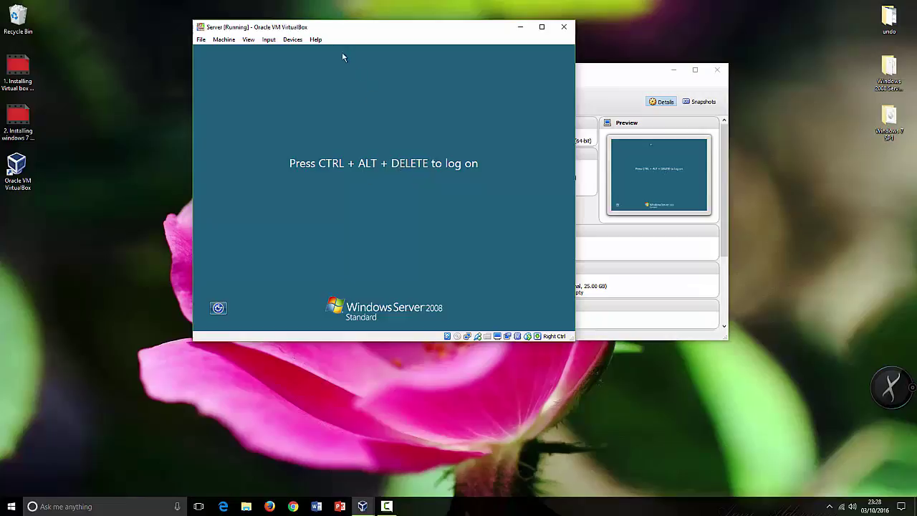
pyautogui.click(268, 39)
pyautogui.moveTo(281, 52)
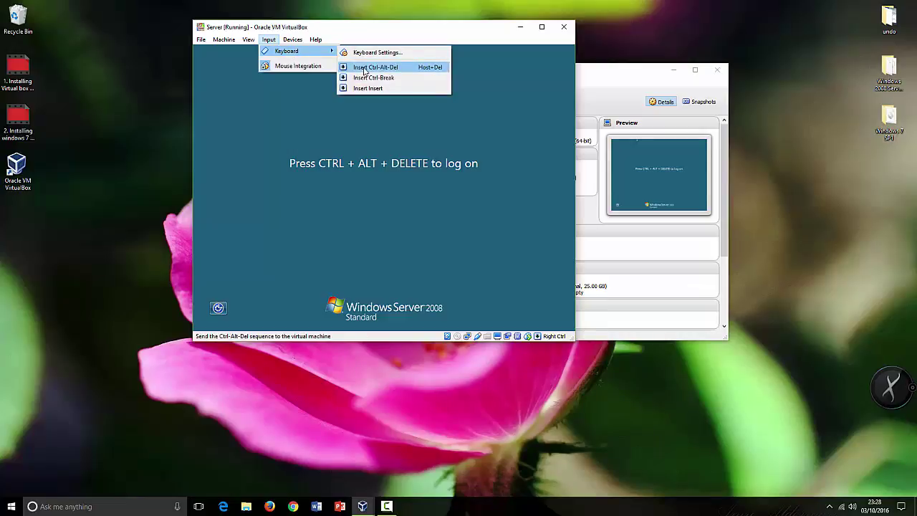
pyautogui.click(384, 133)
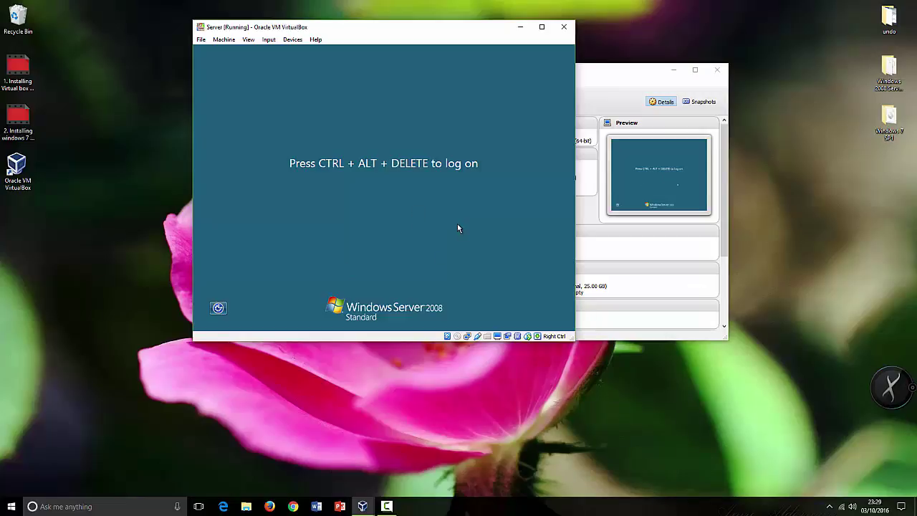
# Send Ctrl-Alt-Del to the Server VM via Input > Keyboard to reach the logon screen.
pyautogui.hotkey('ctrl', 'Delete')
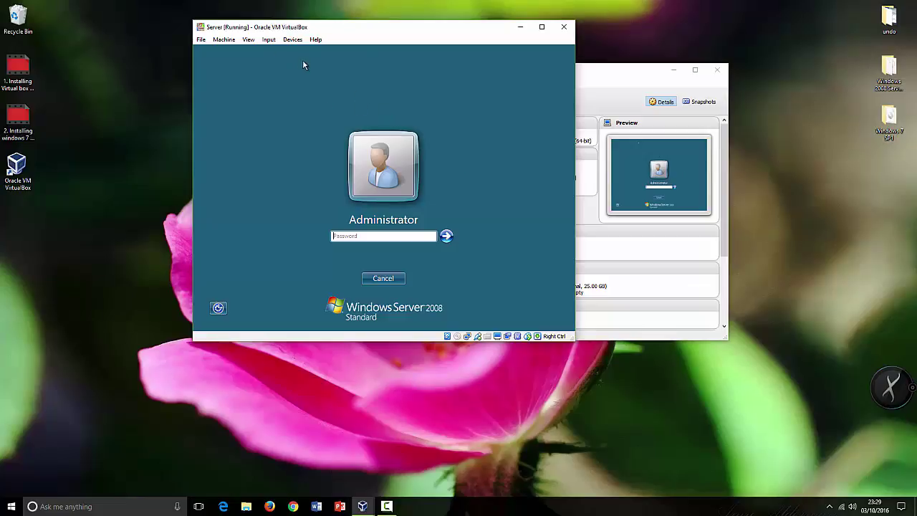
pyautogui.click(293, 39)
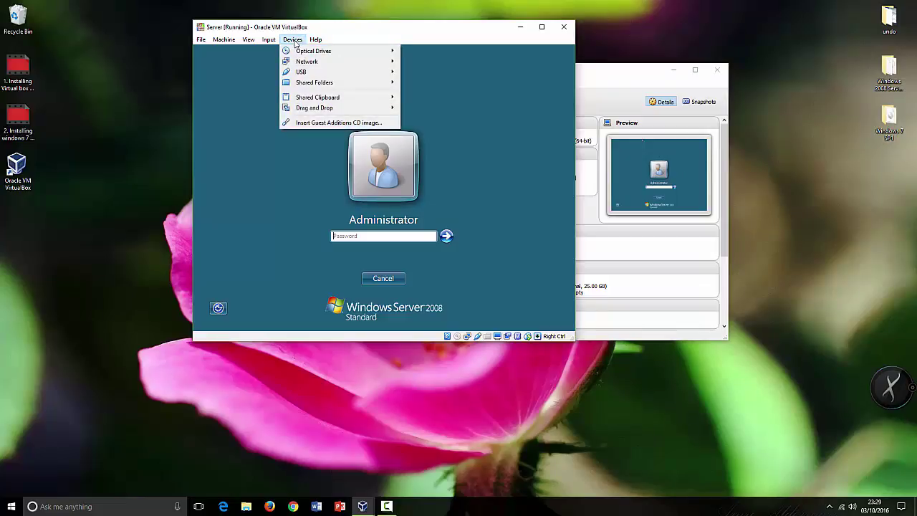
pyautogui.moveTo(275, 42)
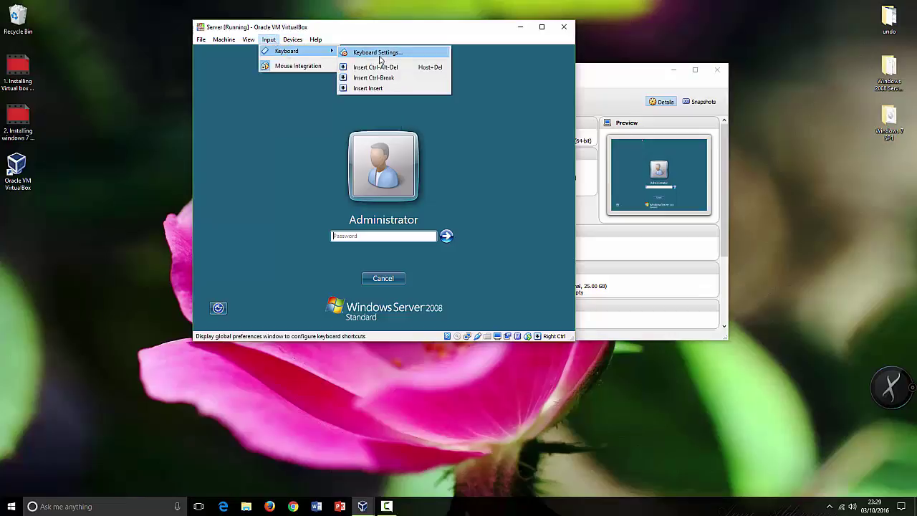
pyautogui.click(378, 68)
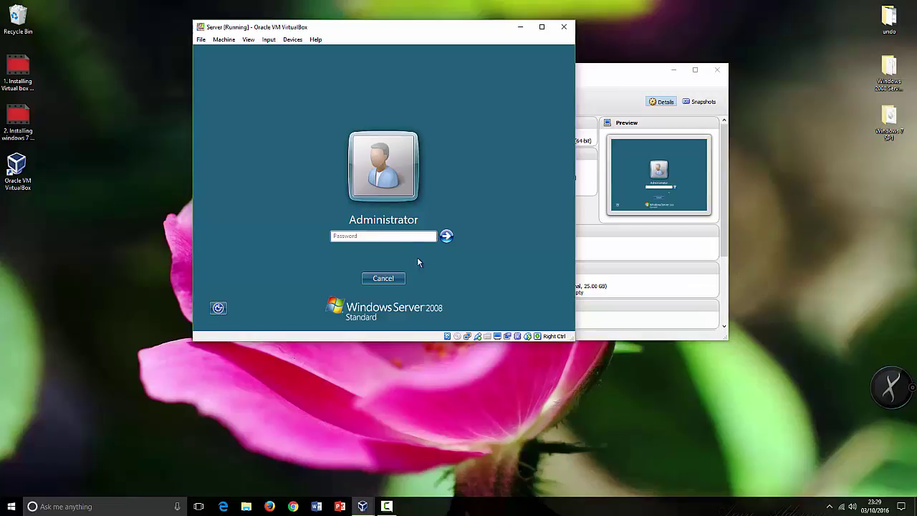
# Enter the Administrator password and log on.
pyautogui.click(364, 237)
pyautogui.write('*')
pyautogui.press('Return')
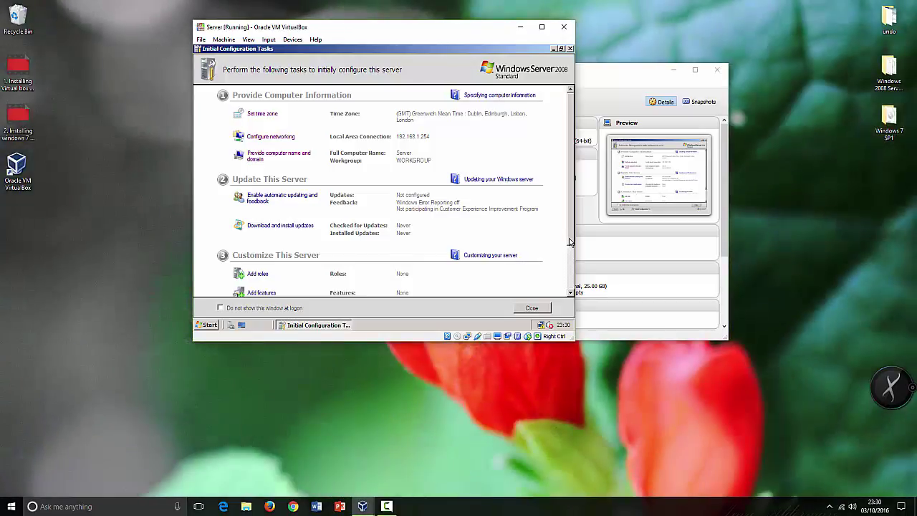
# In Add Roles, tick Active Directory Domain Services and advance past its introduction page.
pyautogui.moveTo(570, 242); pyautogui.dragTo(569, 280)
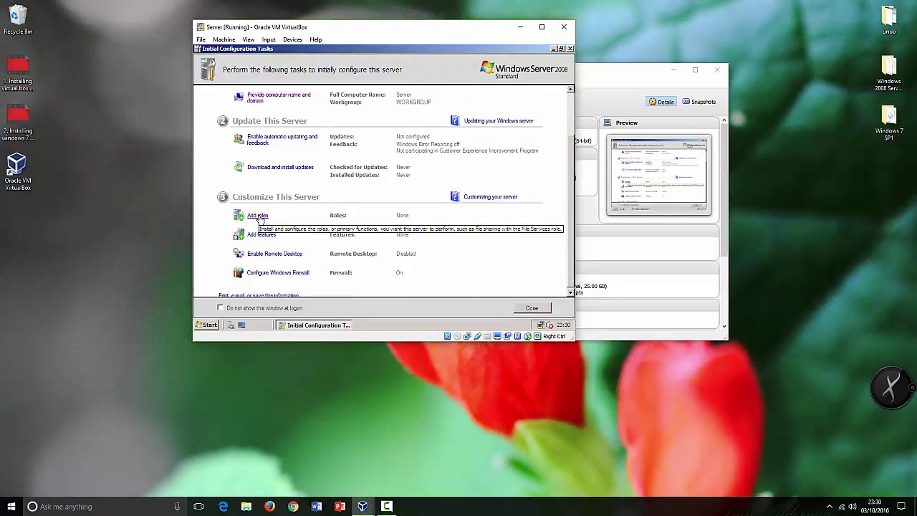
pyautogui.click(258, 216)
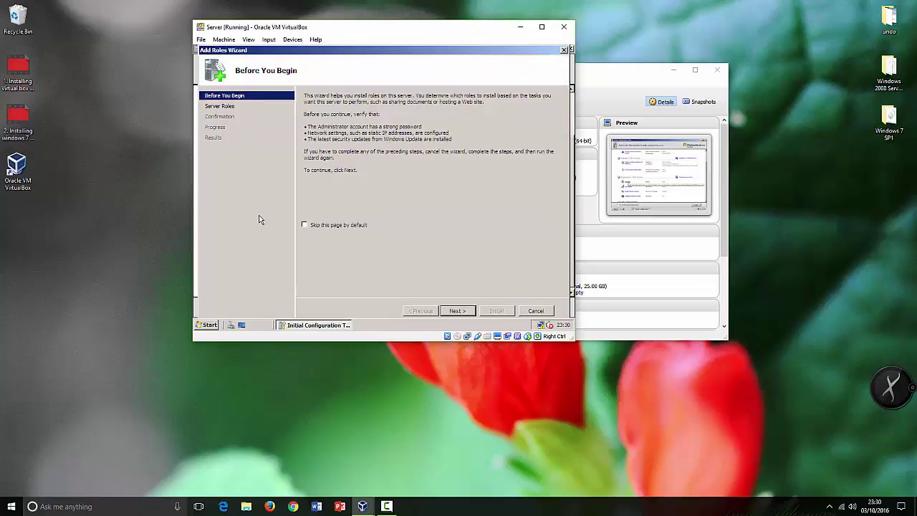
pyautogui.click(229, 108)
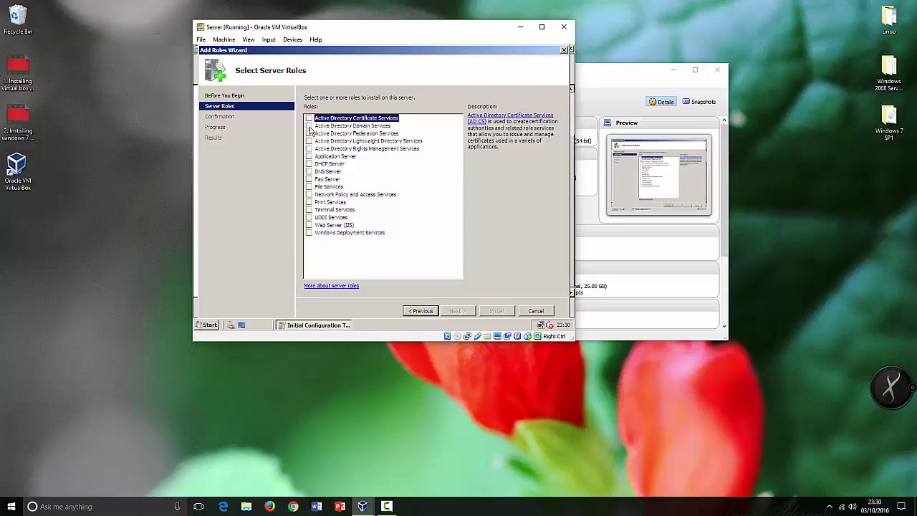
pyautogui.click(309, 126)
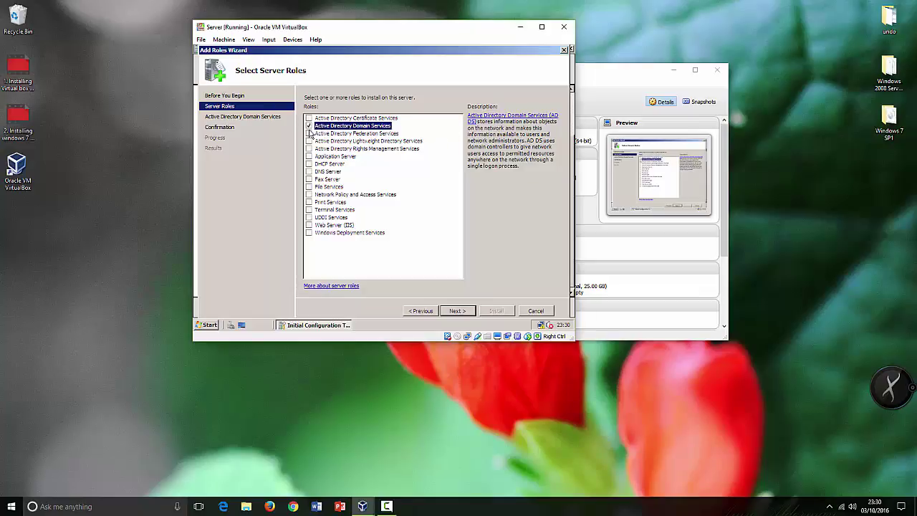
pyautogui.click(456, 311)
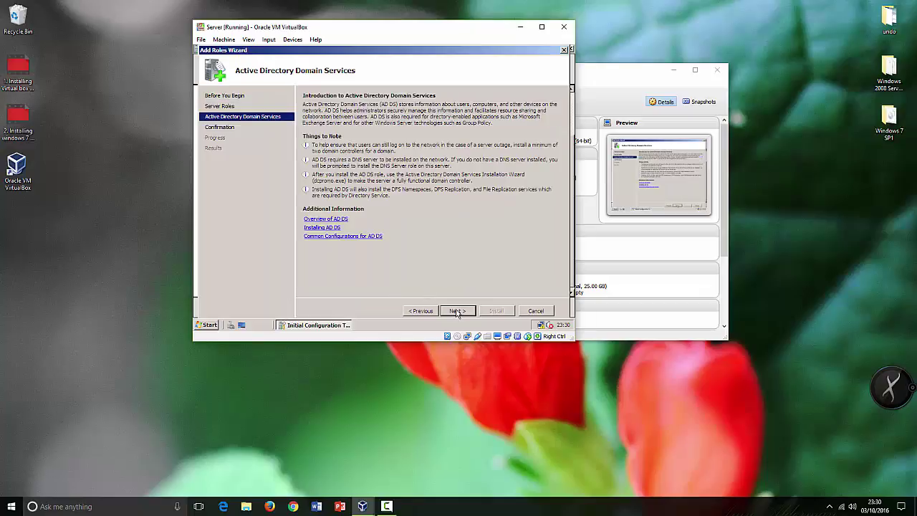
pyautogui.click(456, 310)
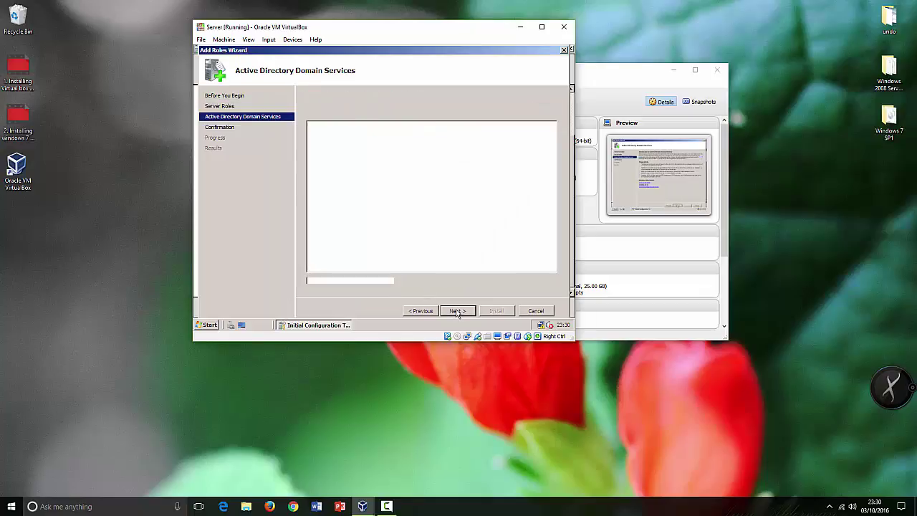
# Install Active Directory Domain Services and close the wizard after installation succeeds.
pyautogui.click(497, 312)
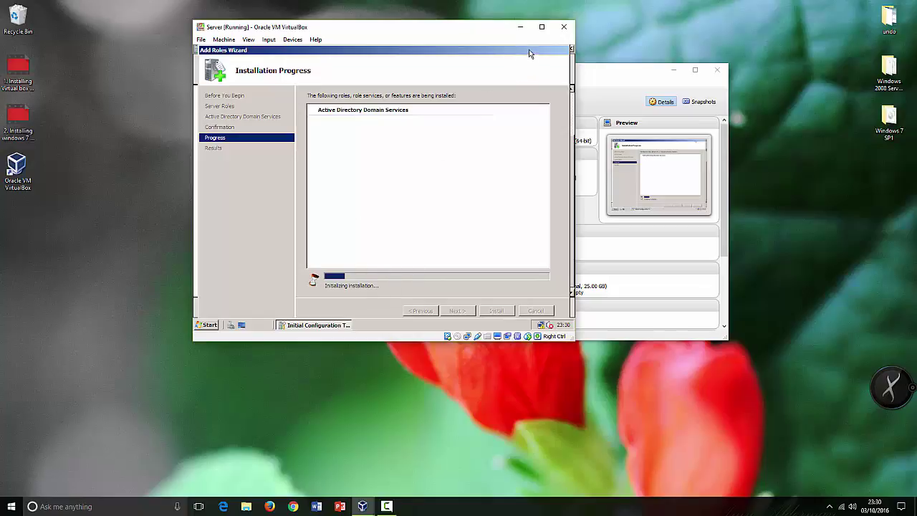
pyautogui.moveTo(529, 50); pyautogui.dragTo(529, 54)
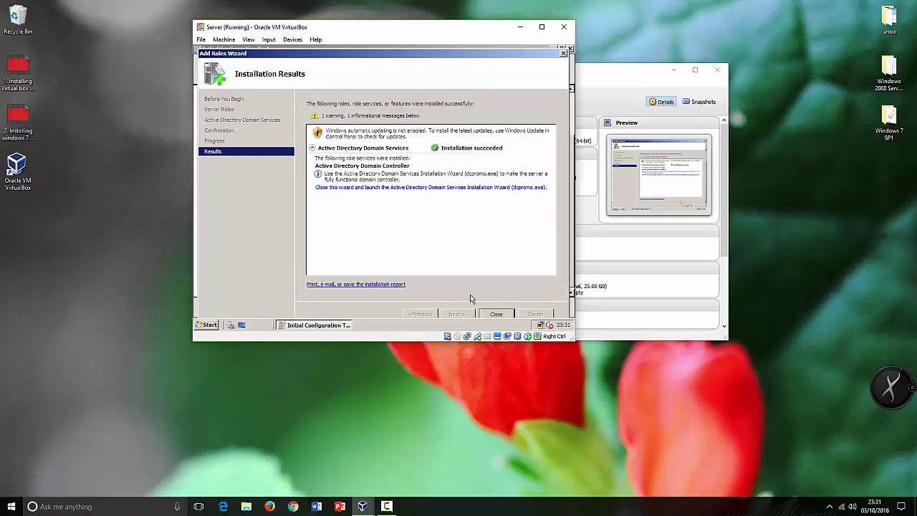
pyautogui.click(496, 315)
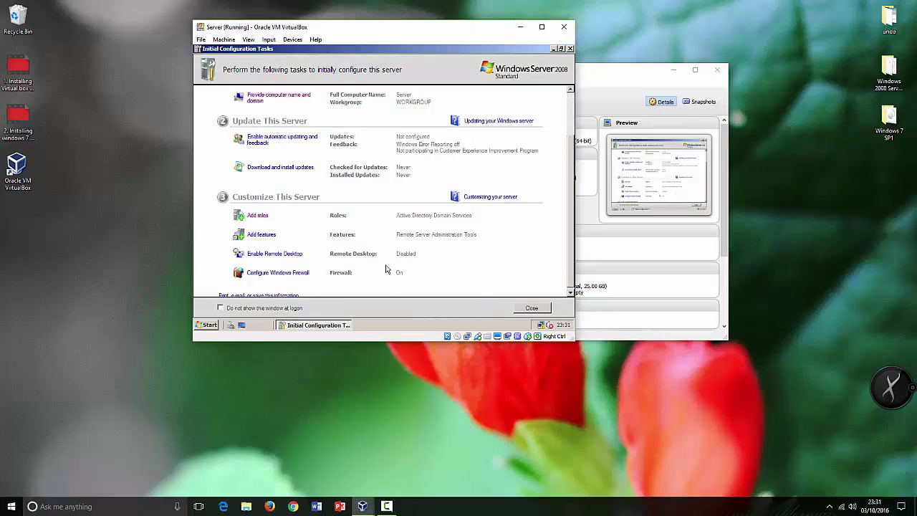
pyautogui.scroll(-1, 387, 269)
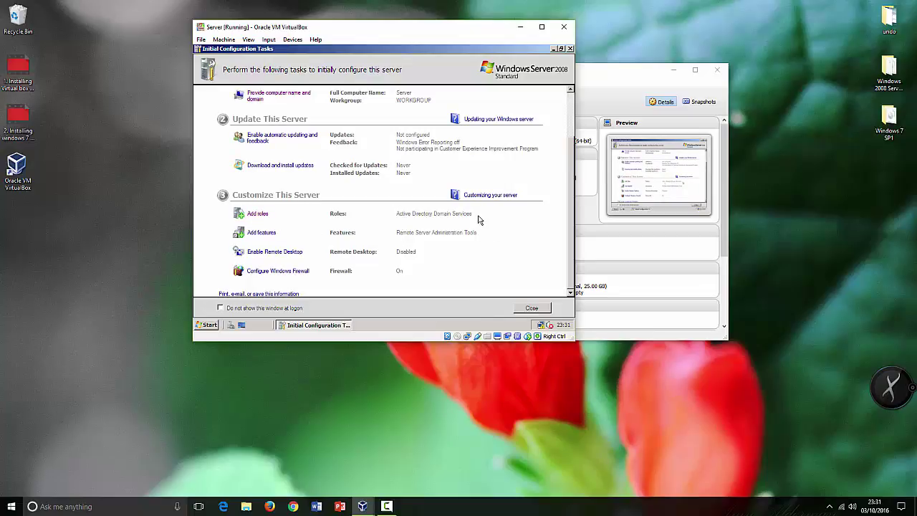
pyautogui.scroll(2, 445, 162)
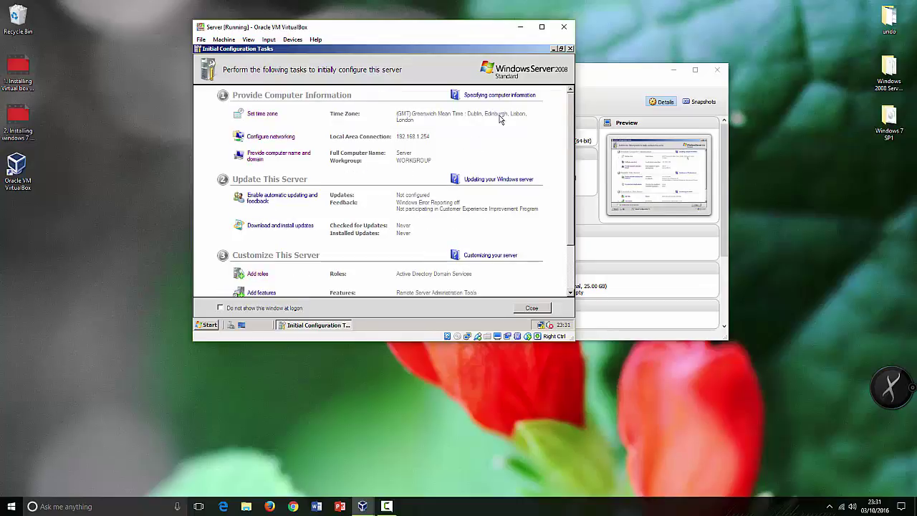
pyautogui.scroll(-2, 362, 250)
pyautogui.scroll(2, 351, 255)
pyautogui.scroll(-2, 361, 247)
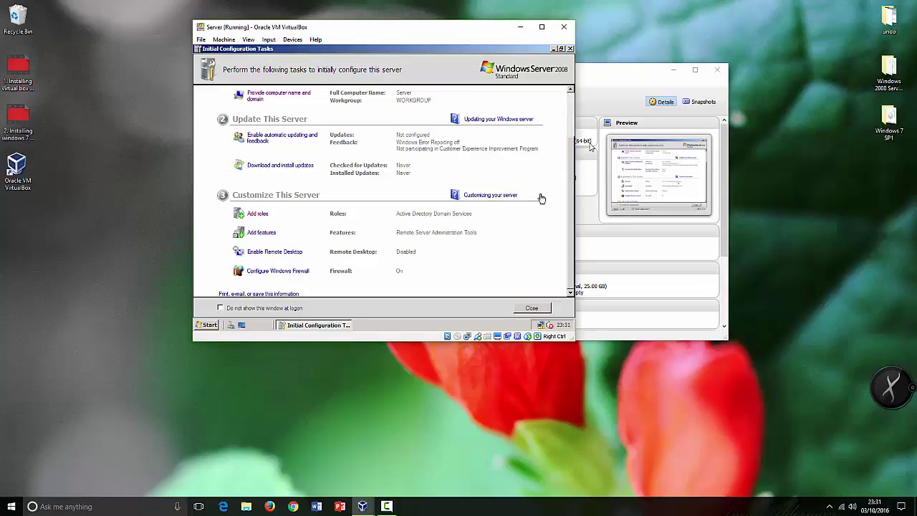
pyautogui.click(618, 87)
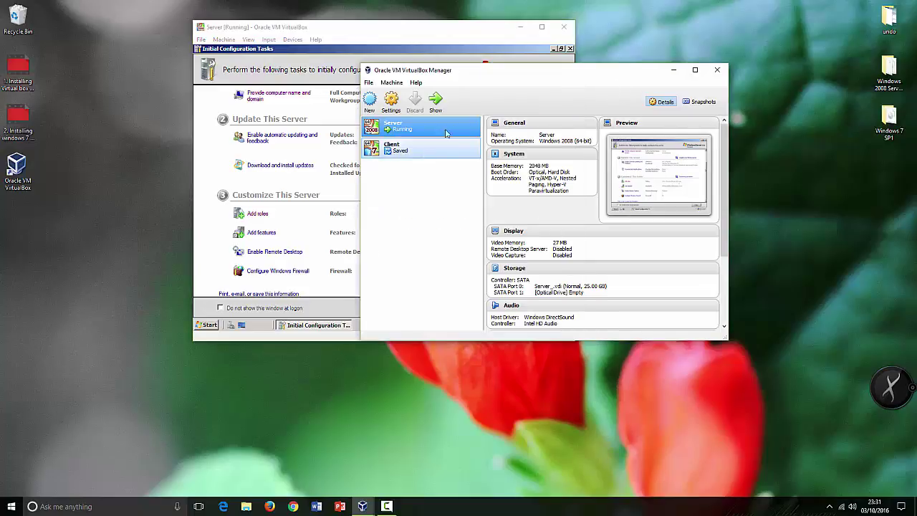
pyautogui.click(213, 217)
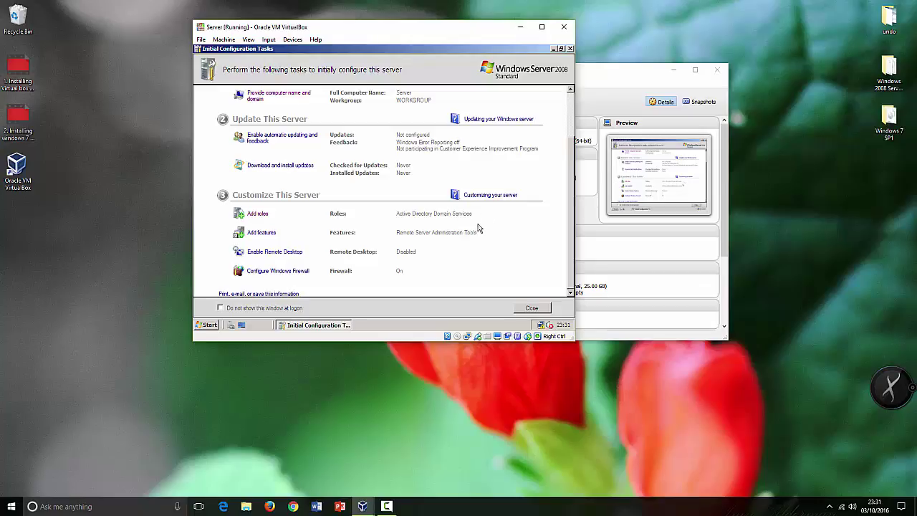
pyautogui.click(256, 214)
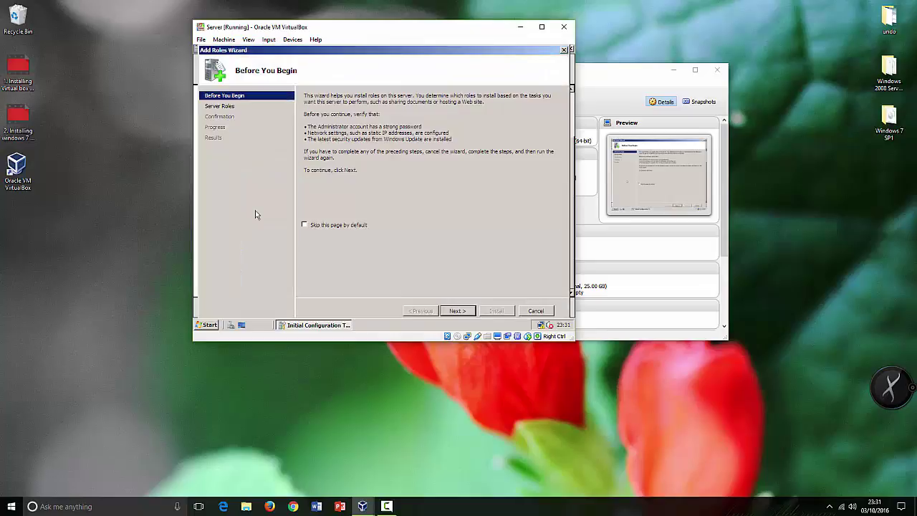
pyautogui.click(221, 107)
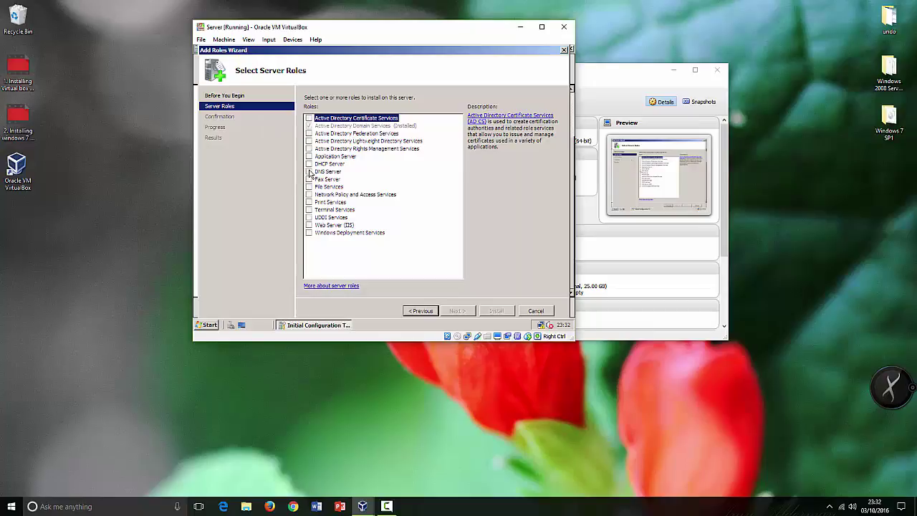
pyautogui.click(309, 172)
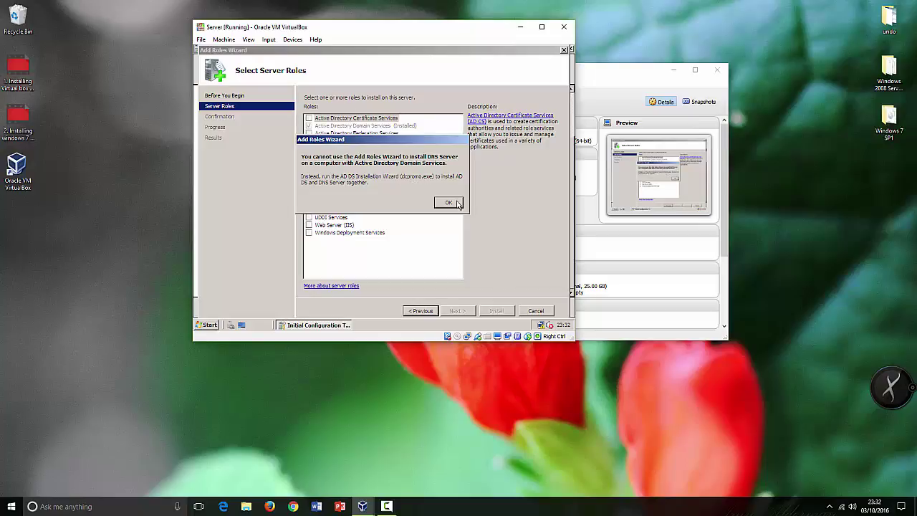
pyautogui.click(448, 202)
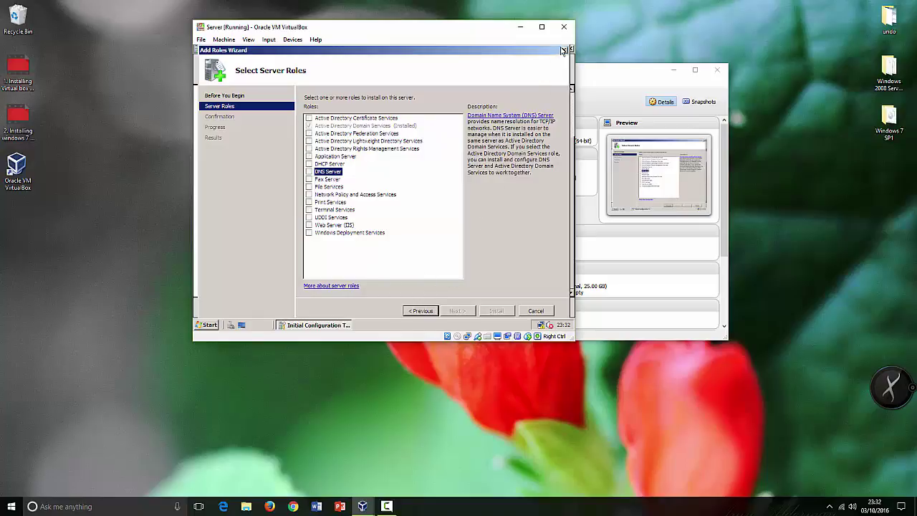
pyautogui.click(539, 310)
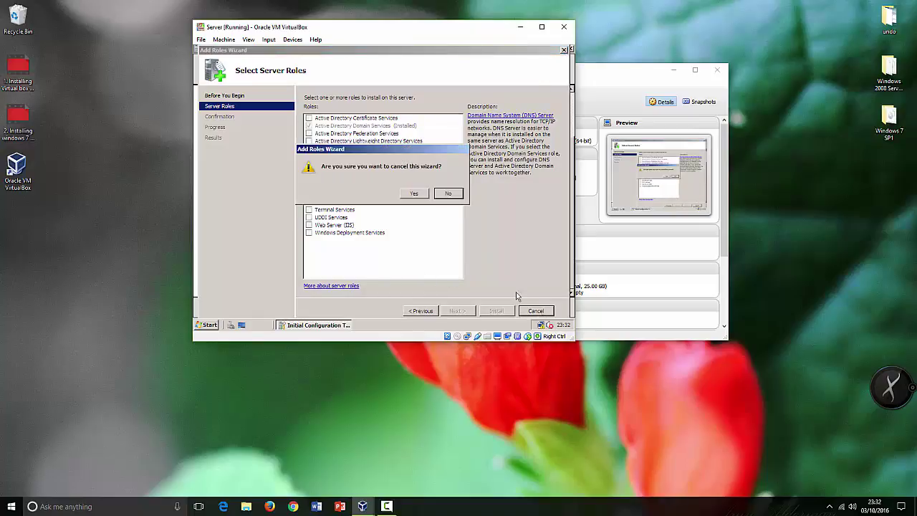
pyautogui.click(408, 195)
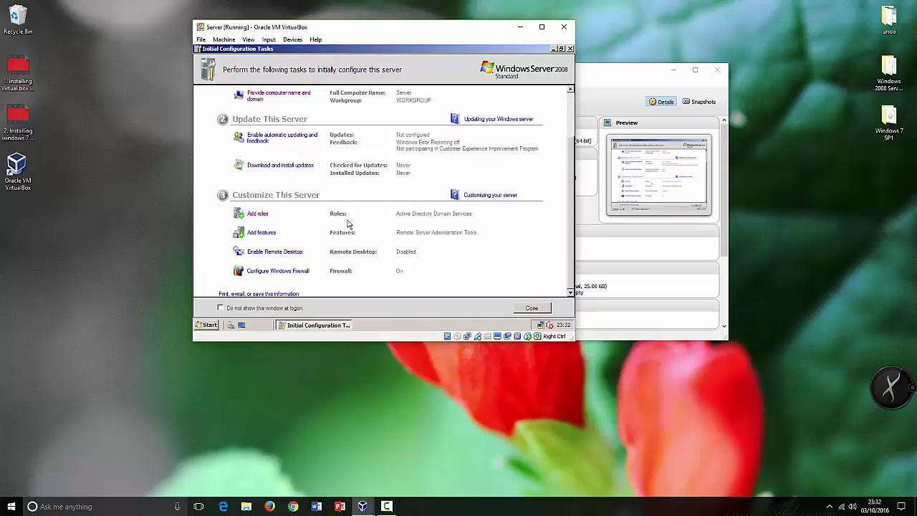
# Run dcpromo from the Start menu search.
pyautogui.click(208, 325)
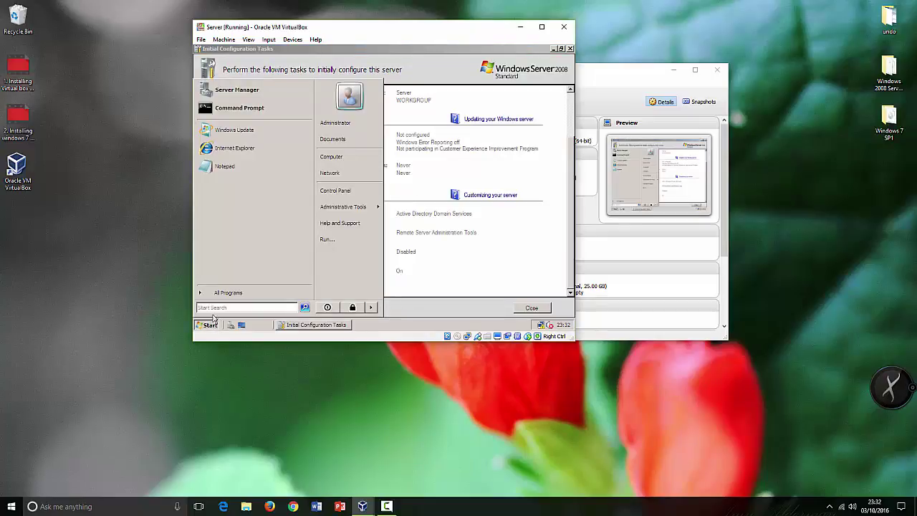
pyautogui.write('dcprom')
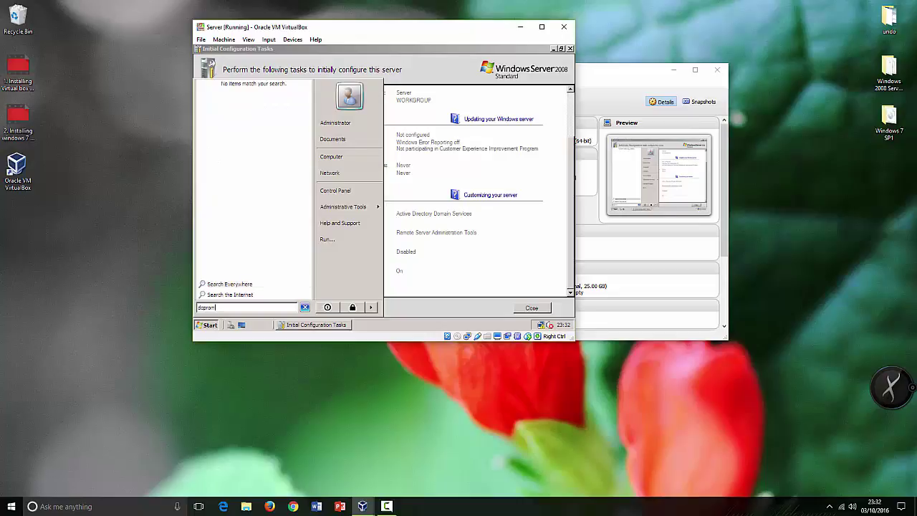
pyautogui.write('o')
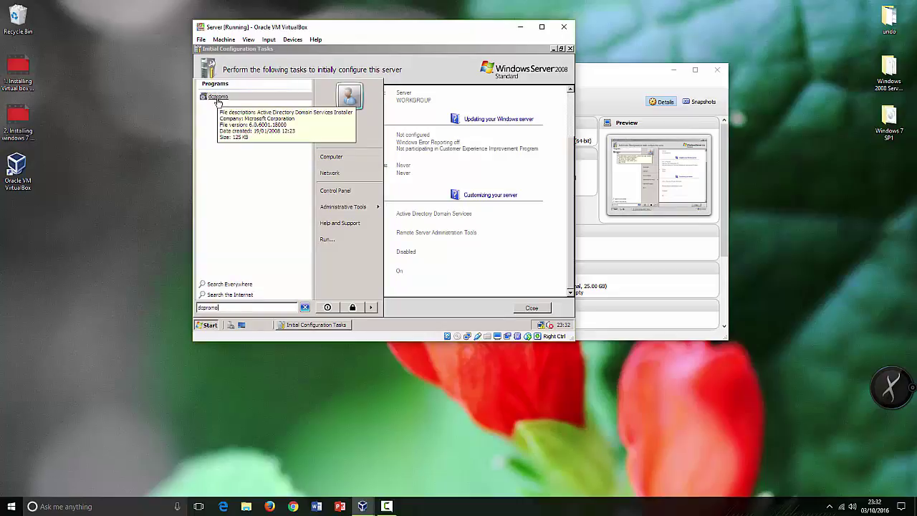
pyautogui.click(217, 98)
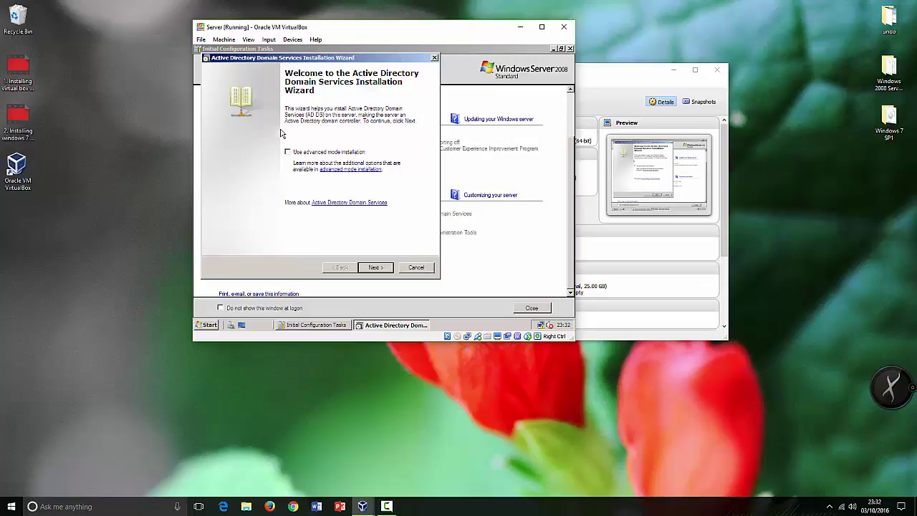
# Pass the welcome and compatibility pages and choose 'Create a new domain in a new forest'.
pyautogui.click(377, 267)
pyautogui.click(375, 268)
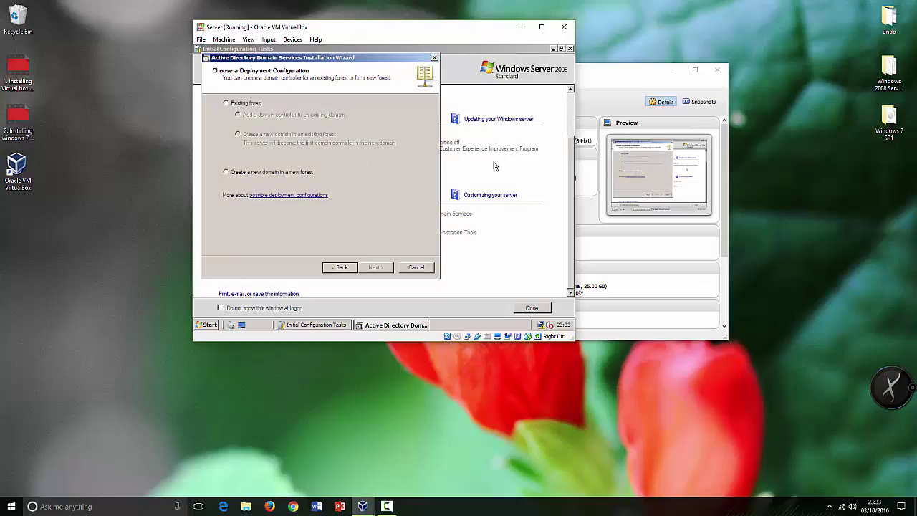
pyautogui.click(227, 174)
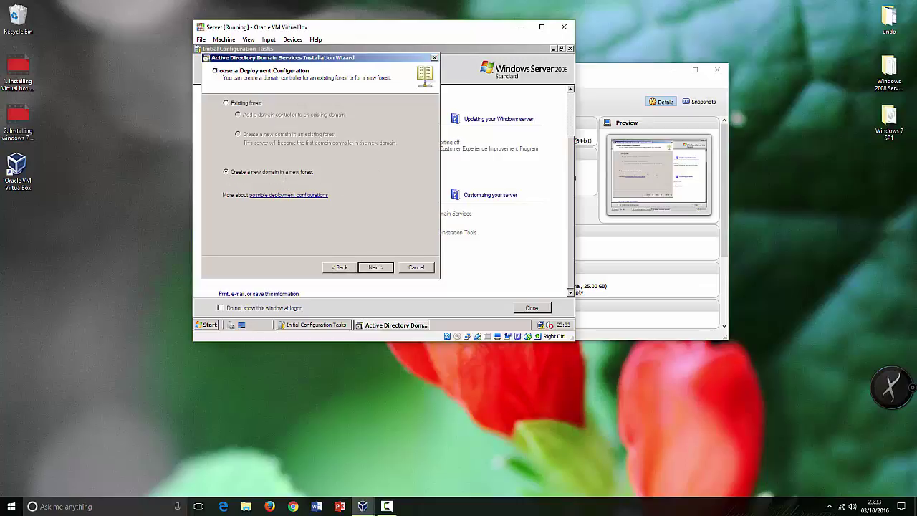
pyautogui.click(374, 267)
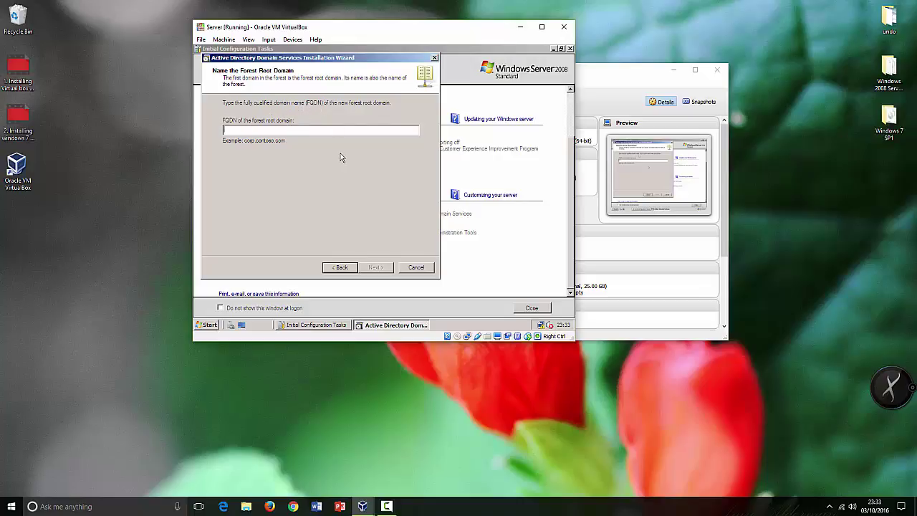
# Enter stp.com as the forest root domain name and continue to the name checks.
pyautogui.write('m')
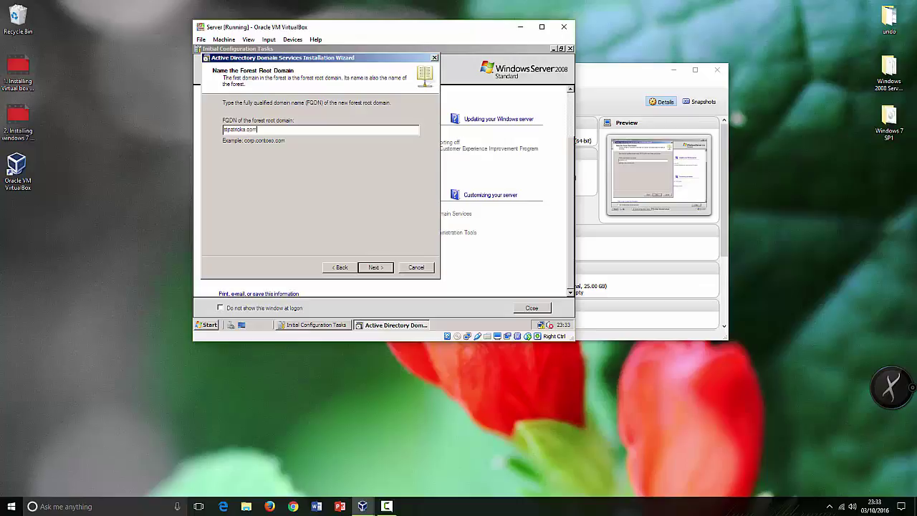
pyautogui.press('BackSpace')
pyautogui.press('BackSpace')
pyautogui.press('BackSpace')
pyautogui.press('BackSpace')
pyautogui.press('BackSpace')
pyautogui.press('BackSpace')
pyautogui.press('BackSpace')
pyautogui.press('BackSpace')
pyautogui.press('BackSpace')
pyautogui.press('BackSpace')
pyautogui.press('BackSpace')
pyautogui.press('BackSpace')
pyautogui.press('BackSpace')
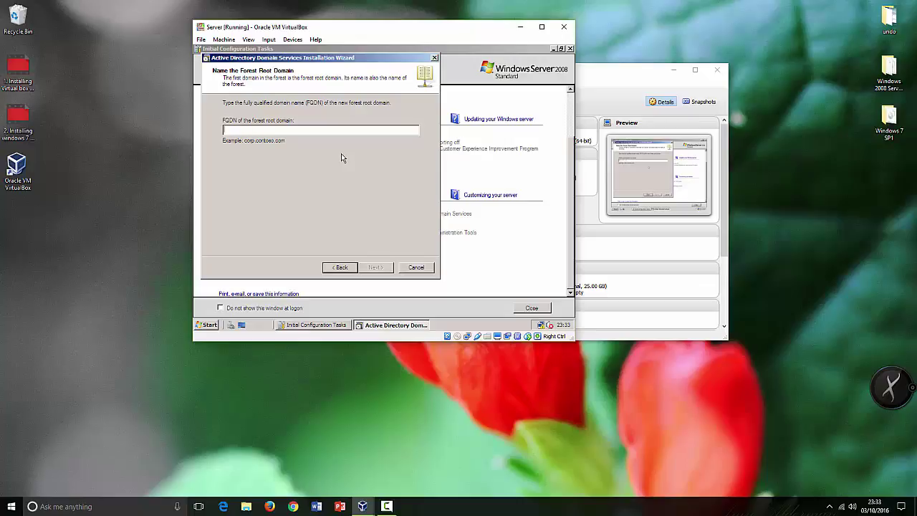
pyautogui.write('stp.com')
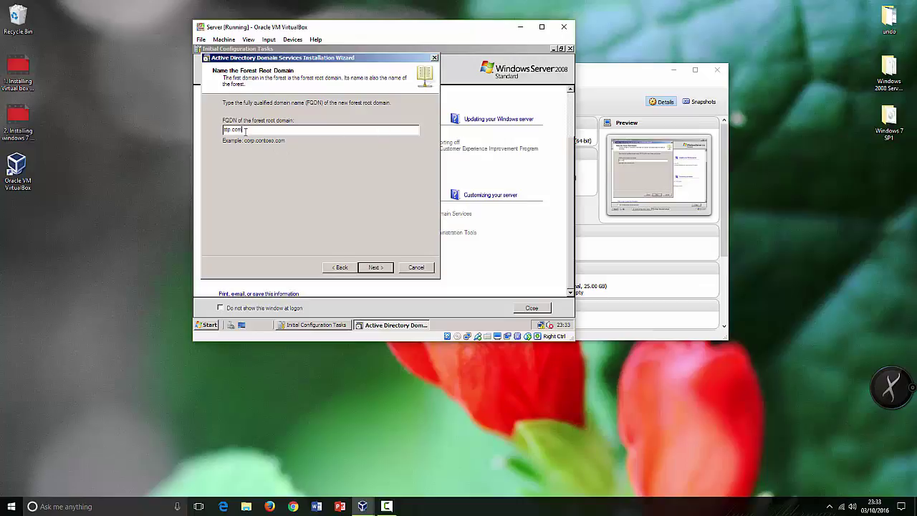
pyautogui.click(387, 268)
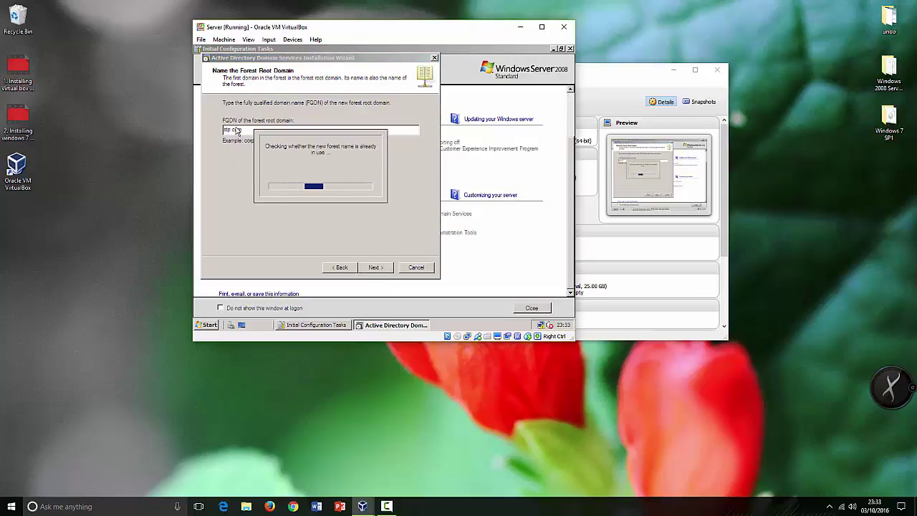
pyautogui.click(612, 98)
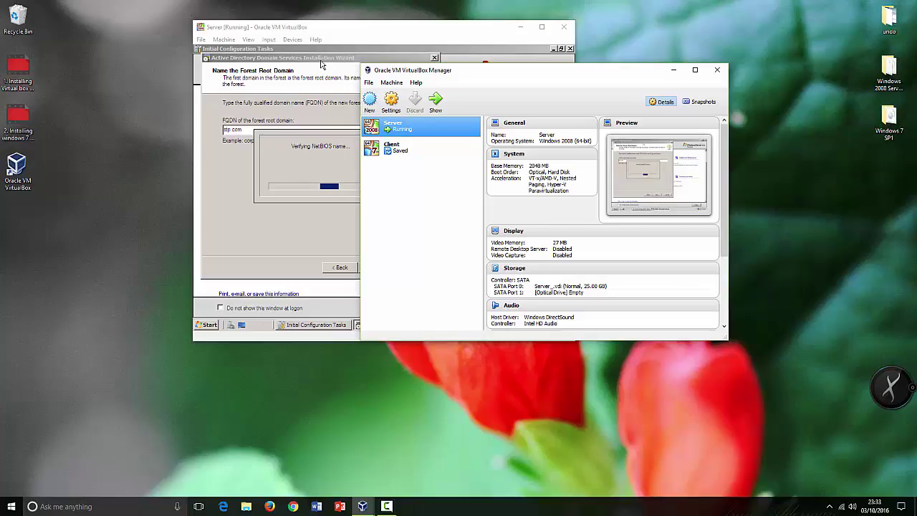
pyautogui.click(321, 64)
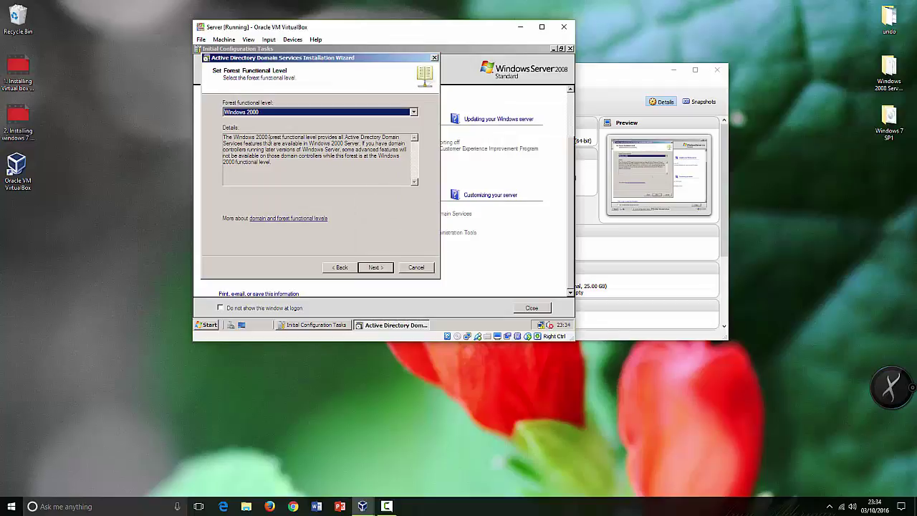
# Select Windows Server 2008 from the Forest functional level list and continue.
pyautogui.click(258, 115)
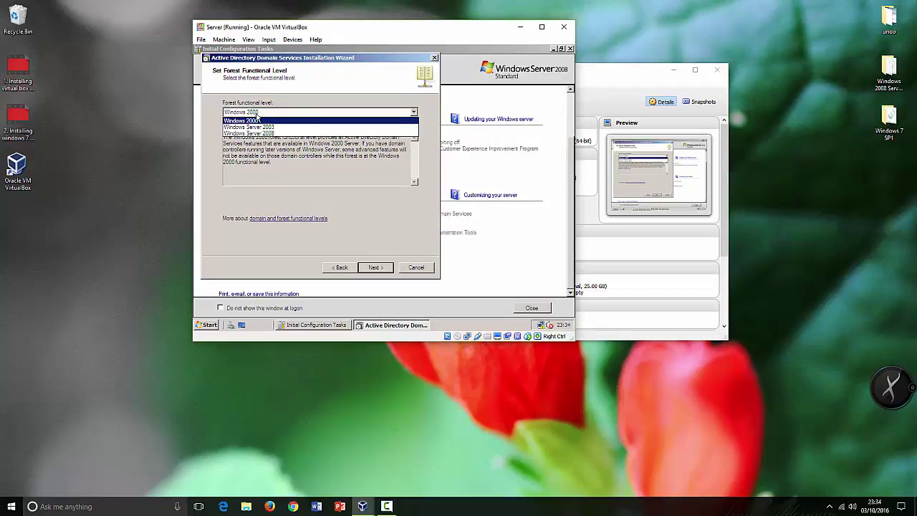
pyautogui.click(261, 174)
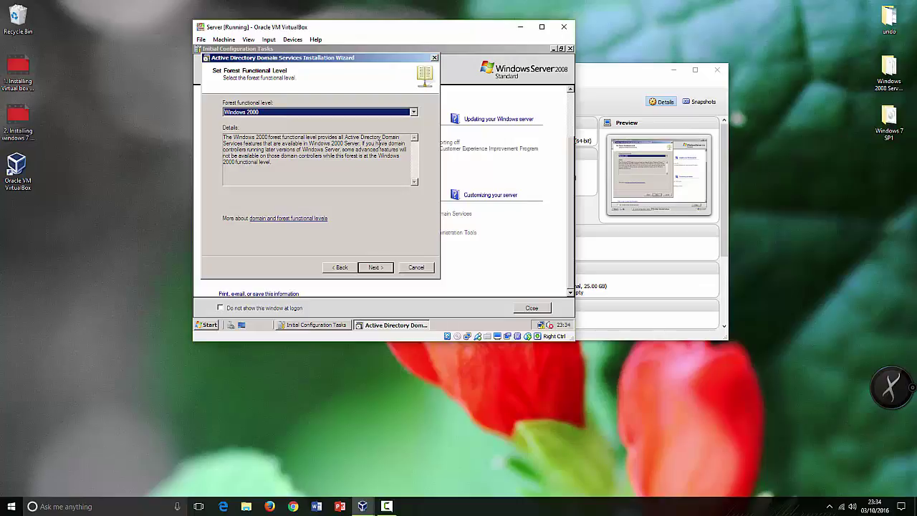
pyautogui.click(264, 113)
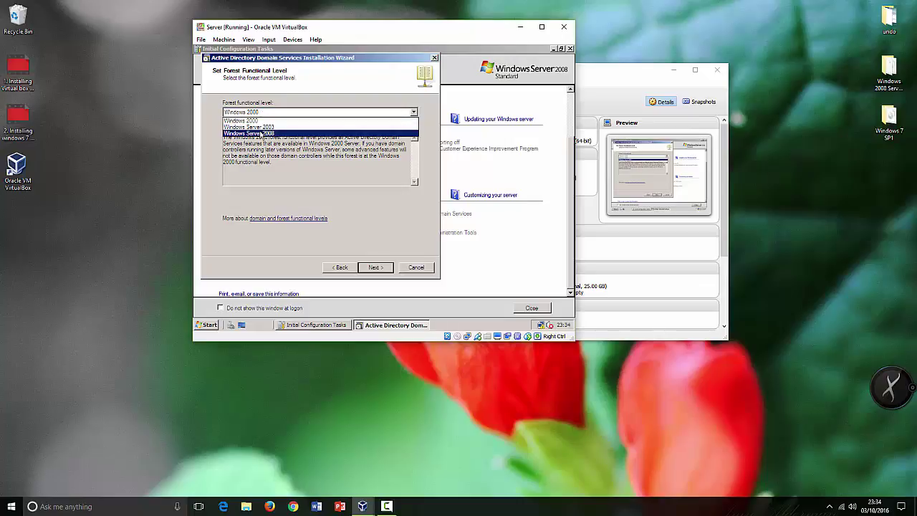
pyautogui.click(261, 134)
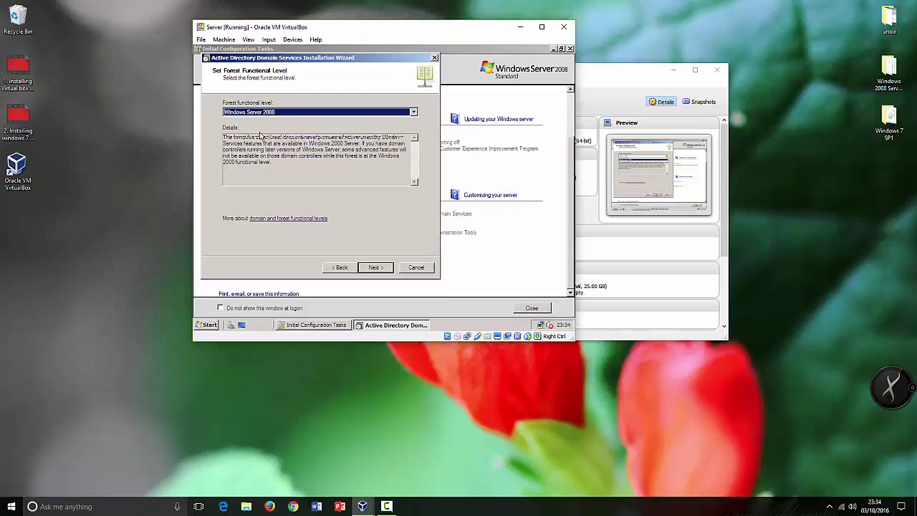
pyautogui.click(374, 268)
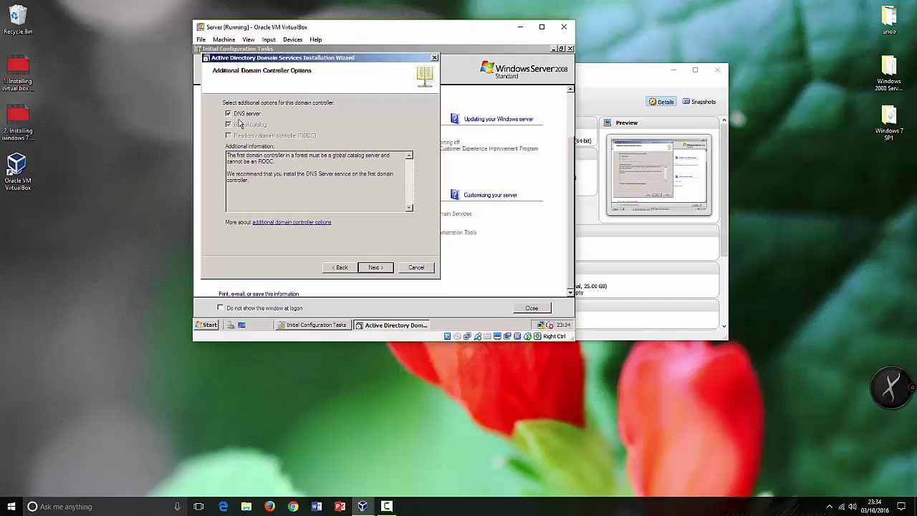
# Keep the DNS server option, accept the delegation warning, and keep the default database, log and SYSVOL folders.
pyautogui.click(374, 267)
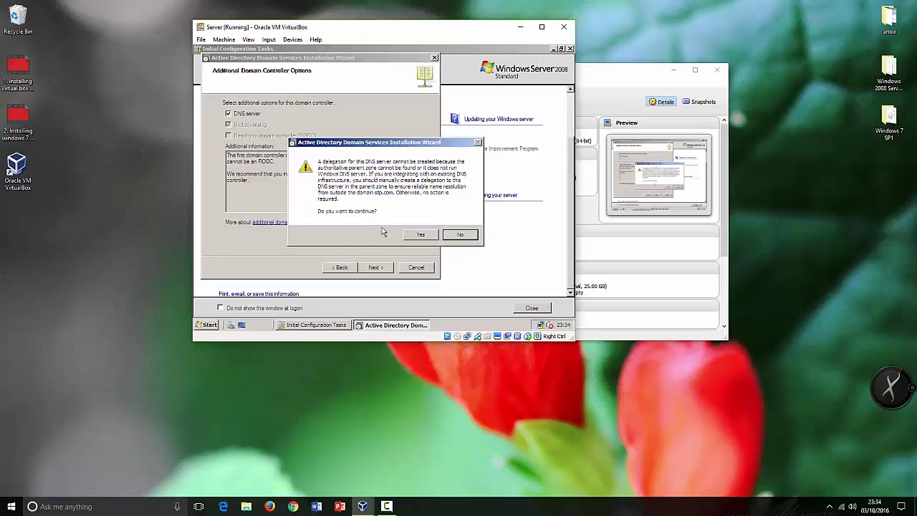
pyautogui.click(424, 236)
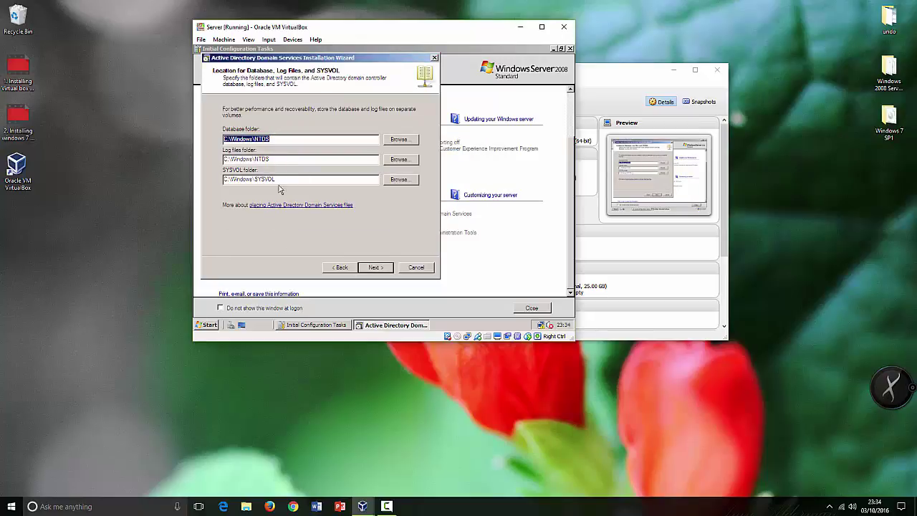
pyautogui.click(381, 270)
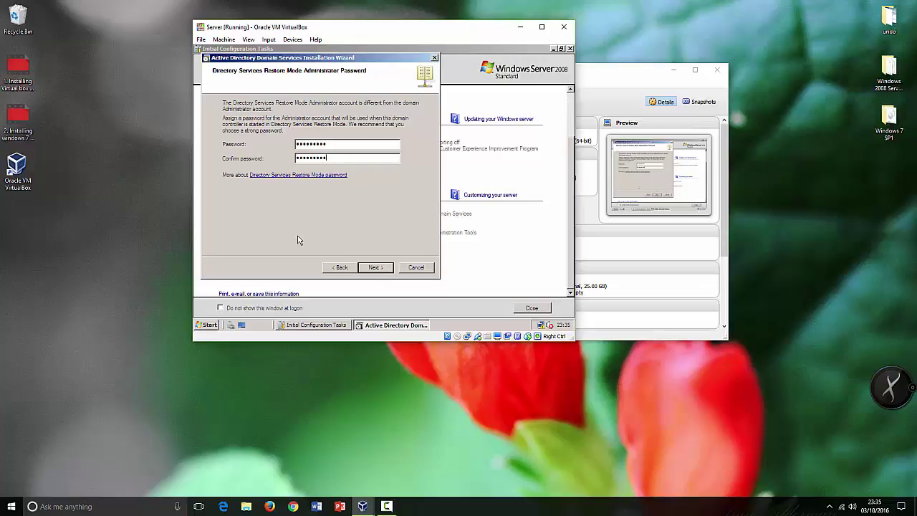
# Move past the Summary page and launch the AD DS installation for stp.com.
pyautogui.click(385, 270)
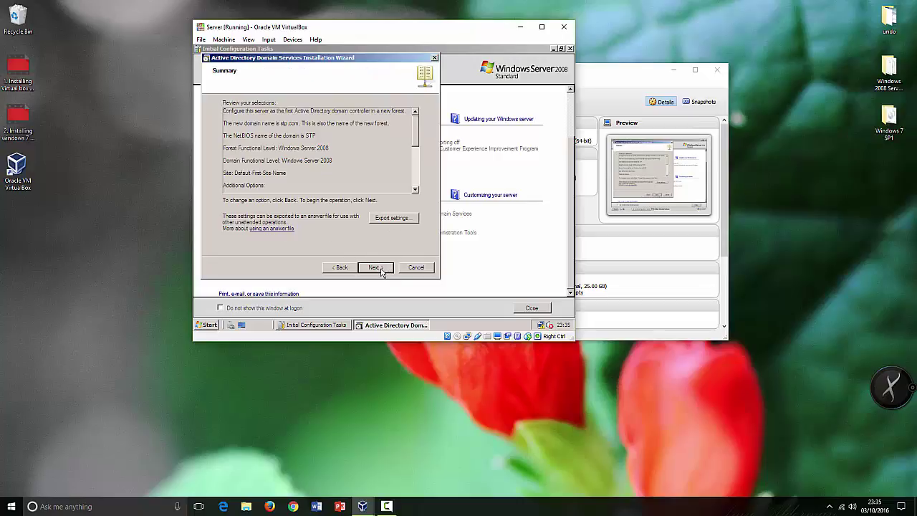
pyautogui.click(383, 268)
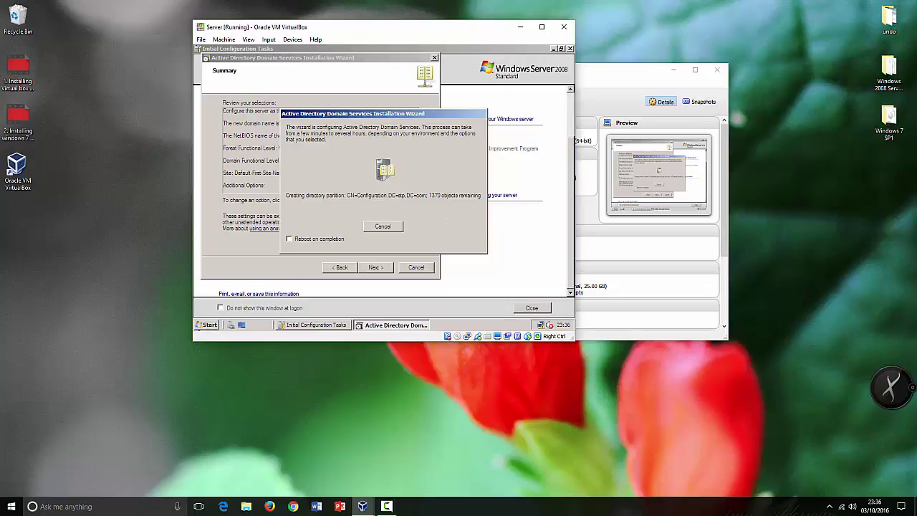
# Switch between the AD DS wizard and Initial Configuration Tasks until the wizard's completion page appears.
pyautogui.click(207, 326)
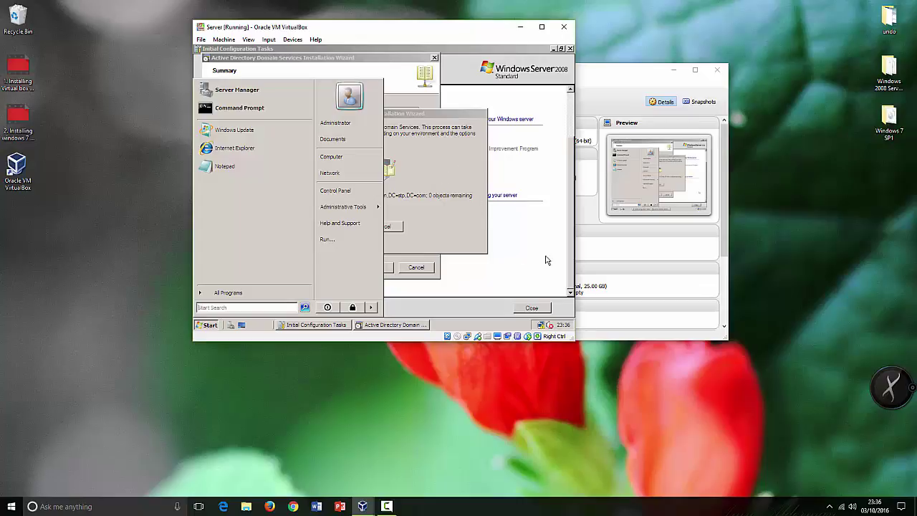
pyautogui.click(516, 278)
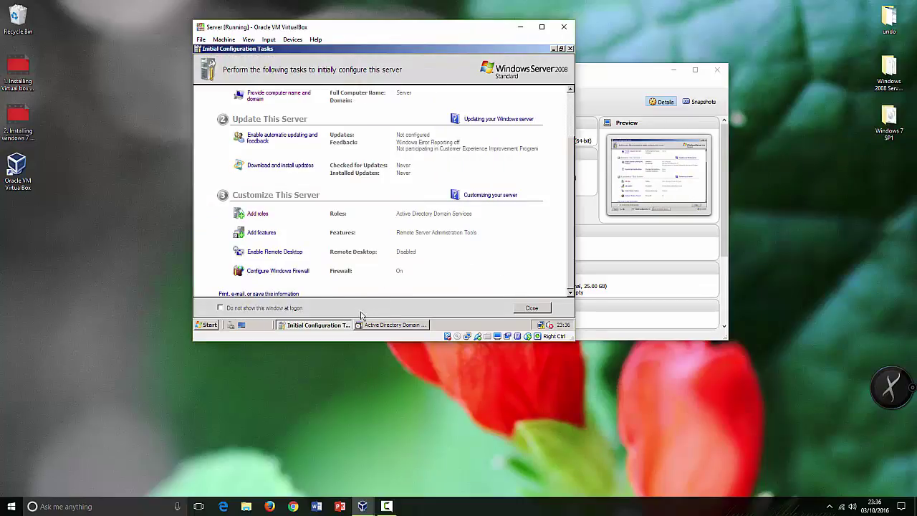
pyautogui.click(383, 325)
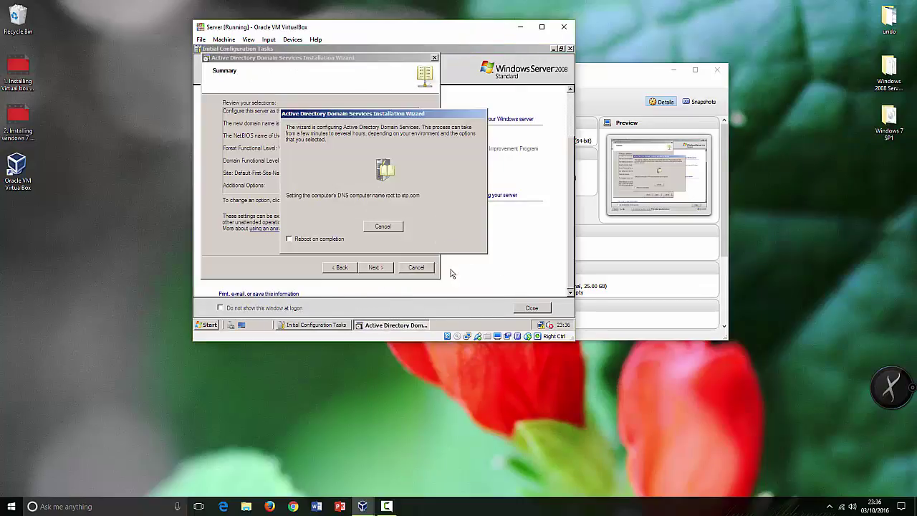
pyautogui.click(479, 283)
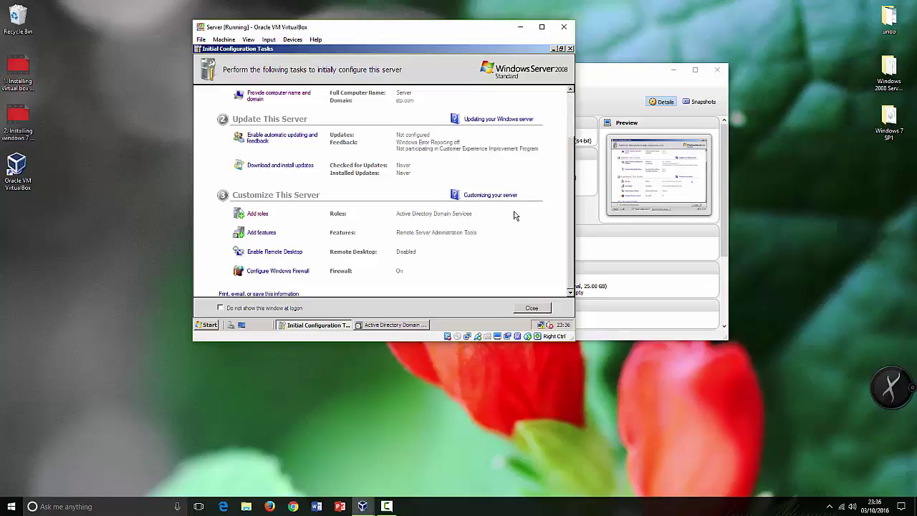
pyautogui.click(374, 325)
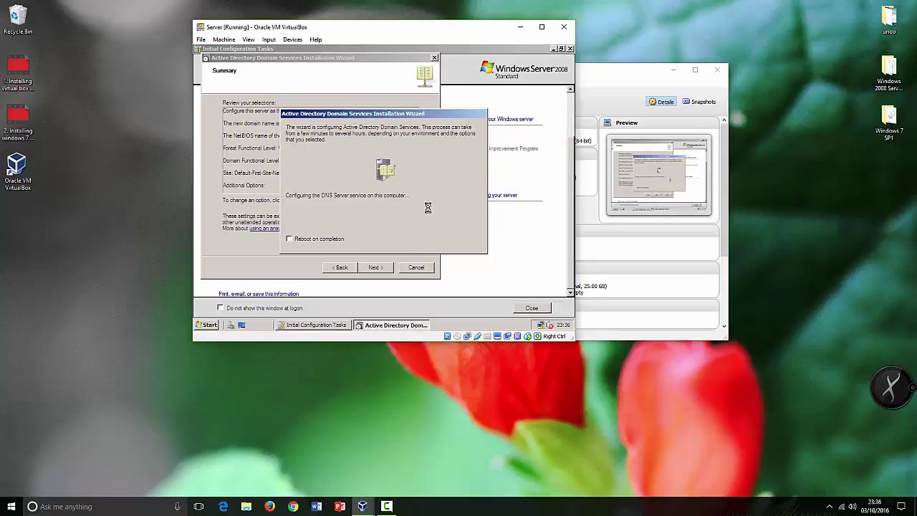
pyautogui.click(318, 294)
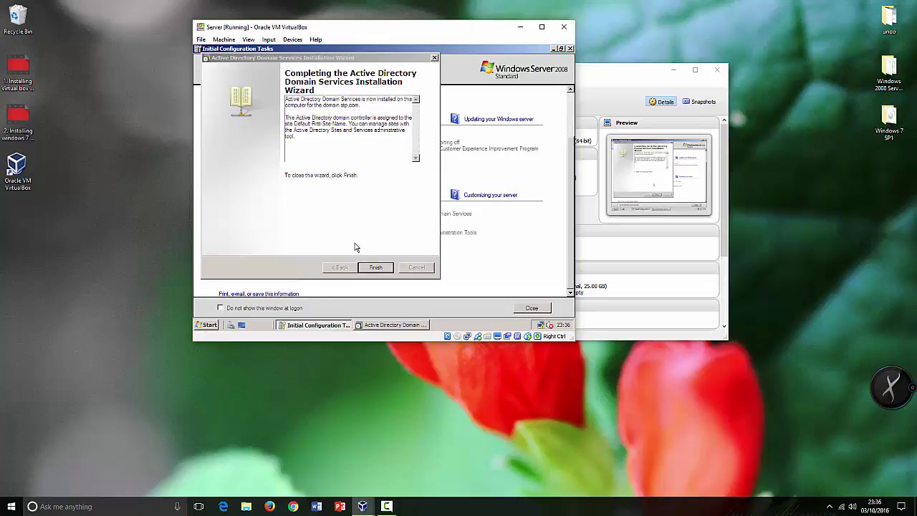
# Finish the AD DS wizard and choose Restart Now to reboot the server.
pyautogui.click(378, 267)
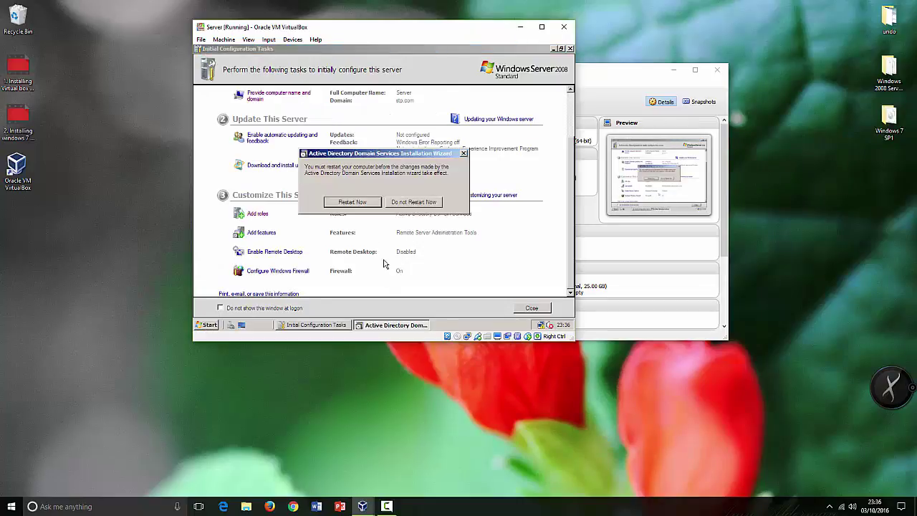
pyautogui.click(351, 202)
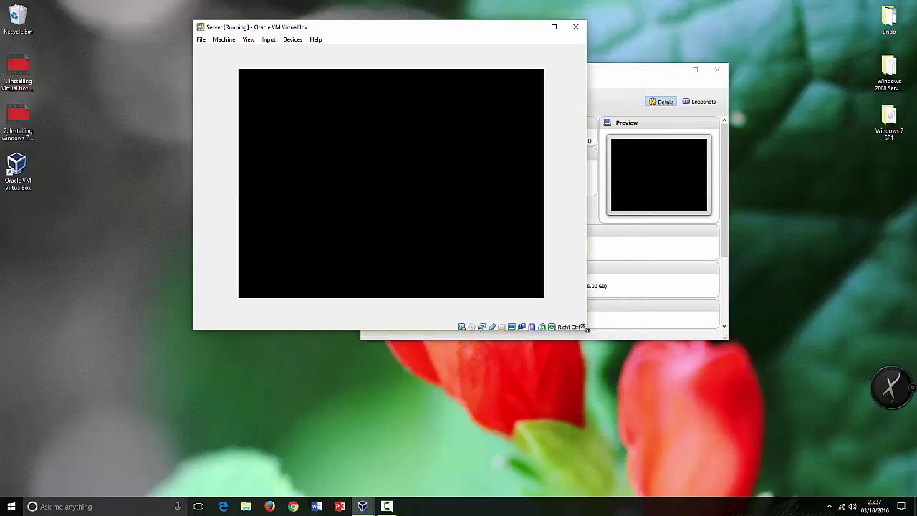
# Look through the VM window's View, Input and Devices menus while the guest reboots.
pyautogui.click(250, 41)
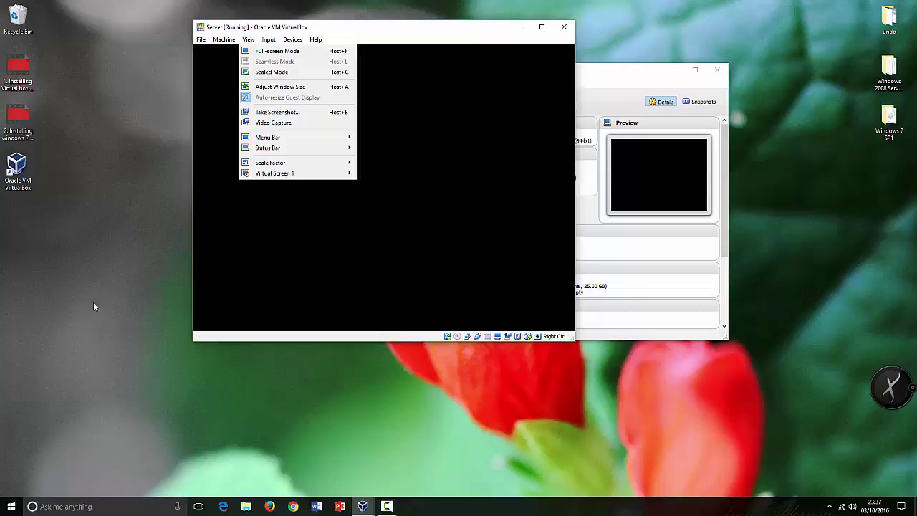
pyautogui.click(269, 41)
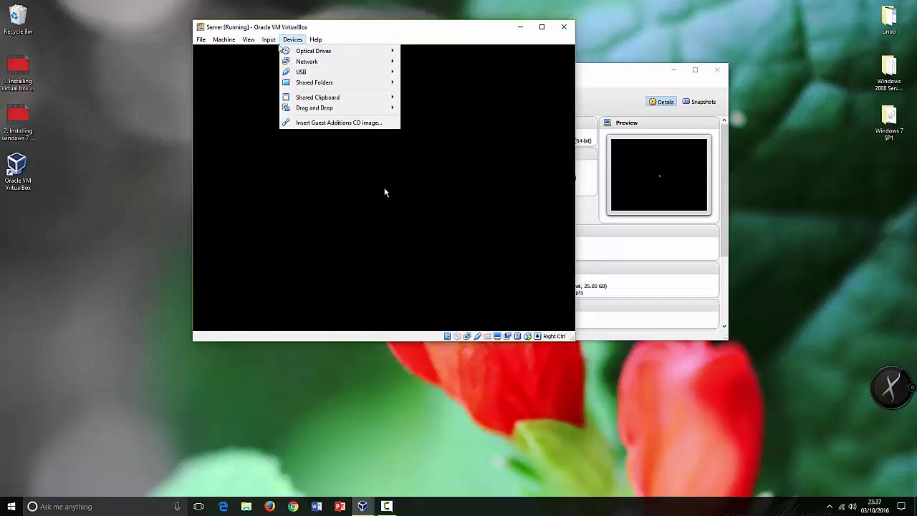
pyautogui.moveTo(274, 43)
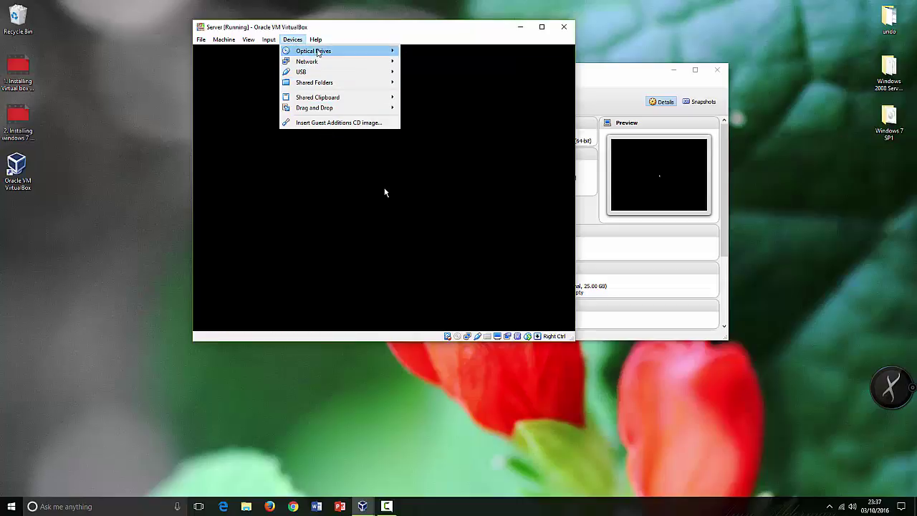
pyautogui.click(69, 229)
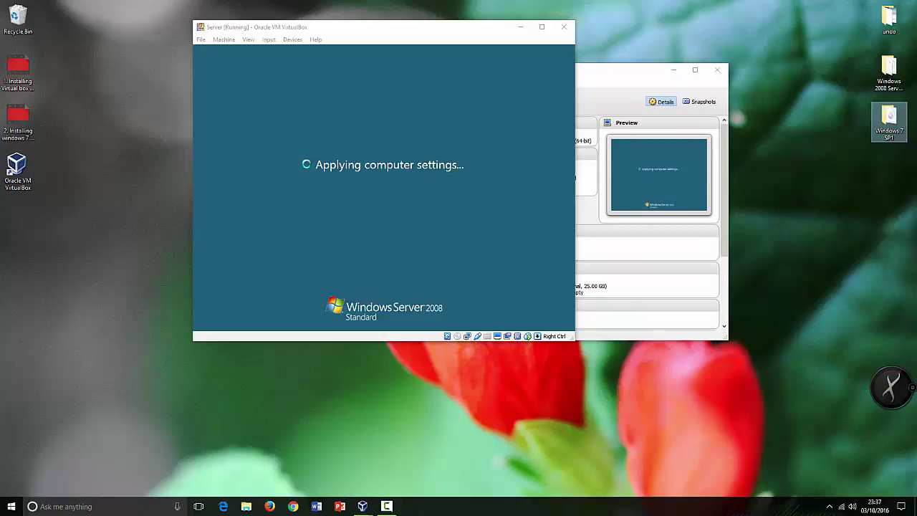
# Check the VM's Input > Keyboard options and close the menu without choosing anything.
pyautogui.click(306, 26)
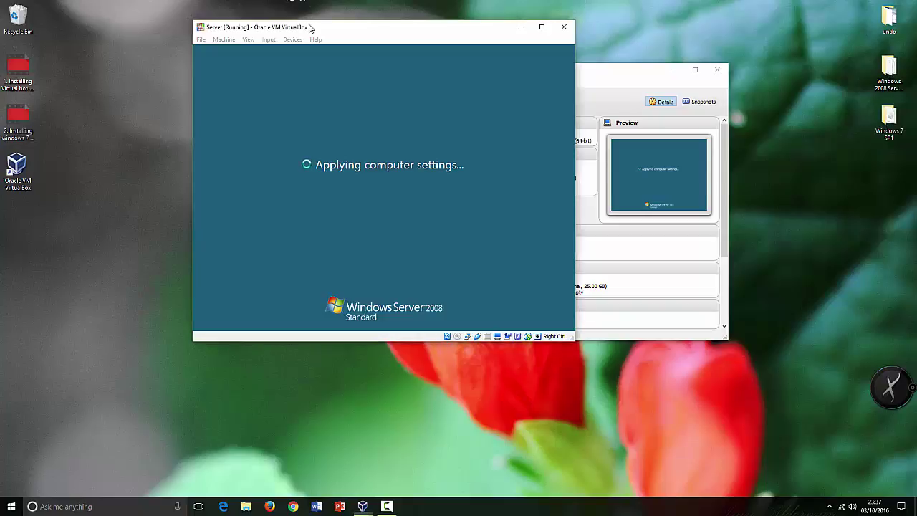
pyautogui.click(268, 40)
pyautogui.moveTo(287, 51)
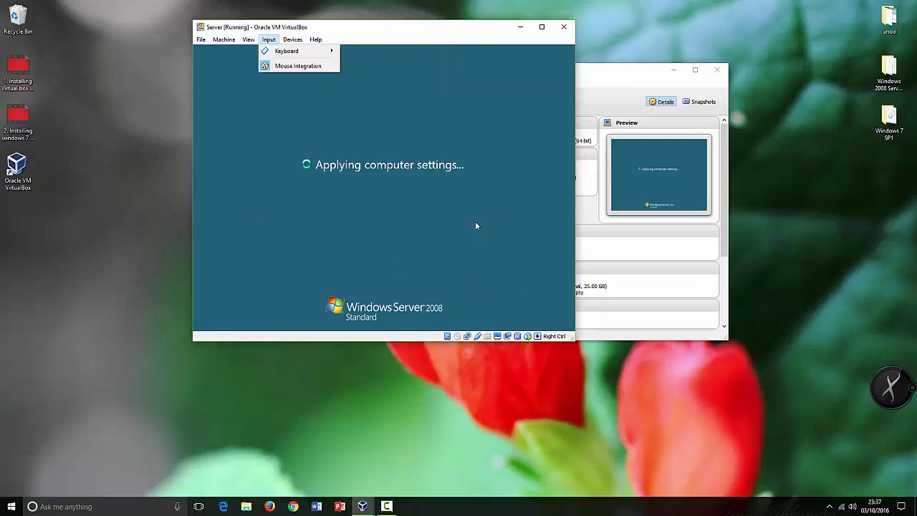
pyautogui.moveTo(320, 40)
pyautogui.click(150, 174)
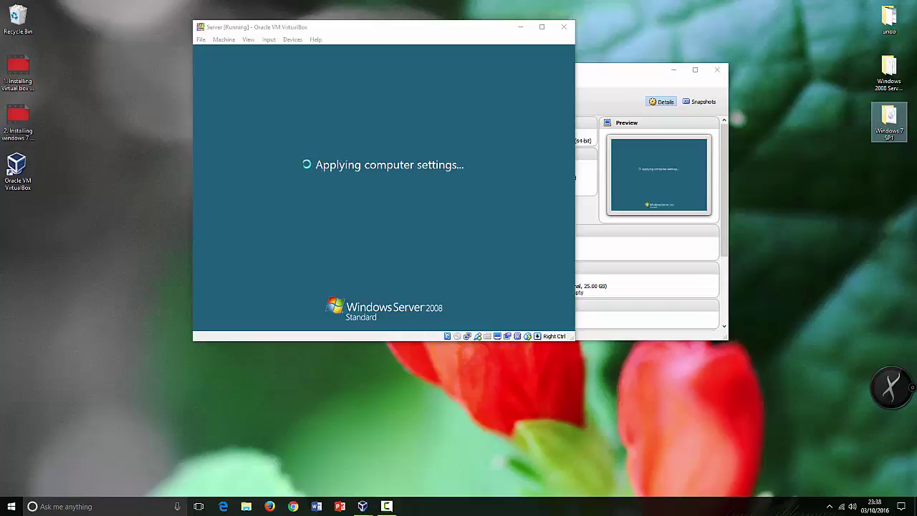
# Nudge the VirtualBox Manager window aside and return to the VM as it reaches the logon screen.
pyautogui.click(625, 77)
pyautogui.moveTo(576, 75); pyautogui.dragTo(655, 60)
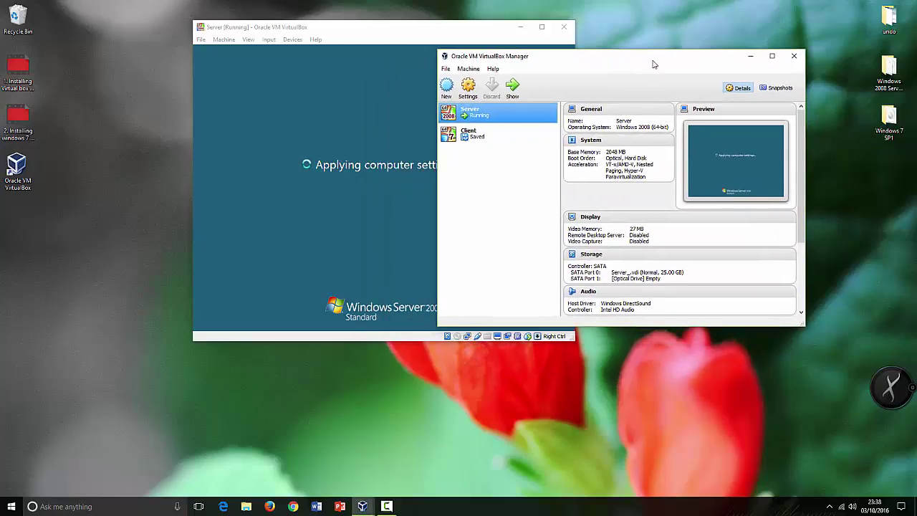
pyautogui.click(461, 33)
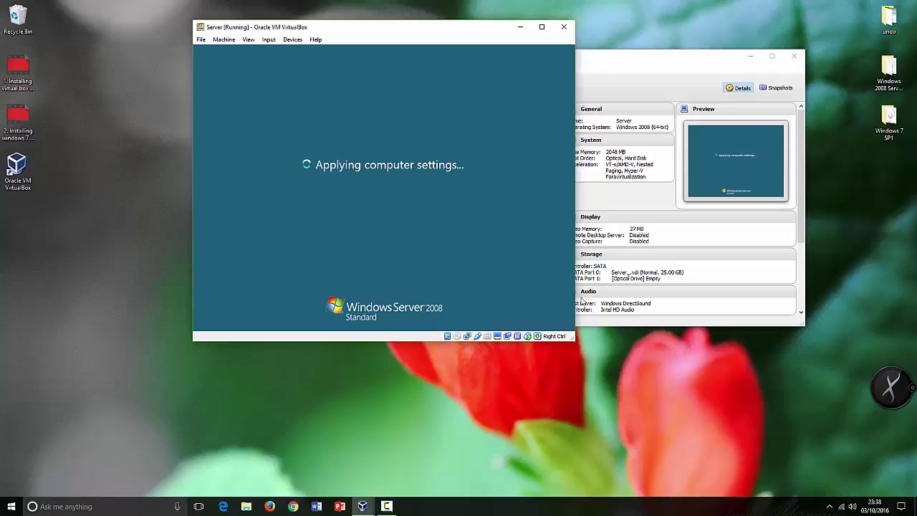
pyautogui.click(386, 506)
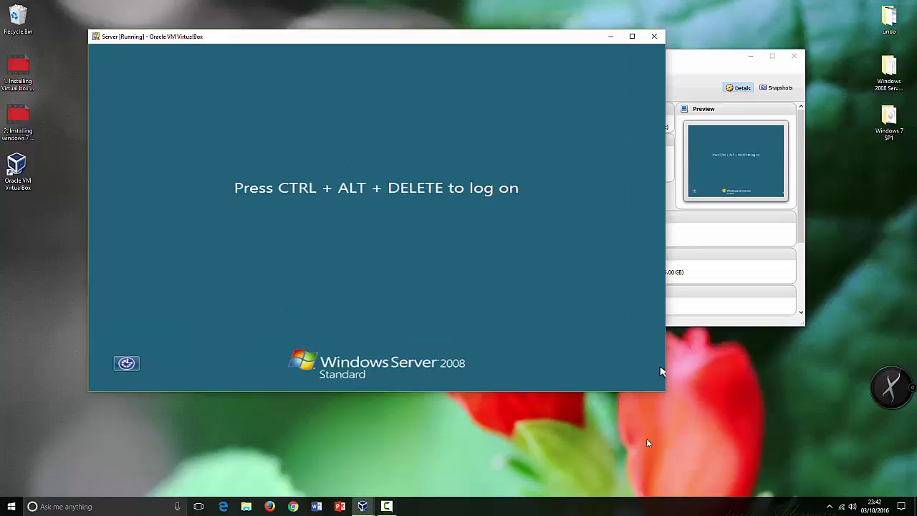
# Log on as Administrator with Host+Del and the account password, then enlarge the VM window.
pyautogui.hotkey('ctrl', 'Delete')
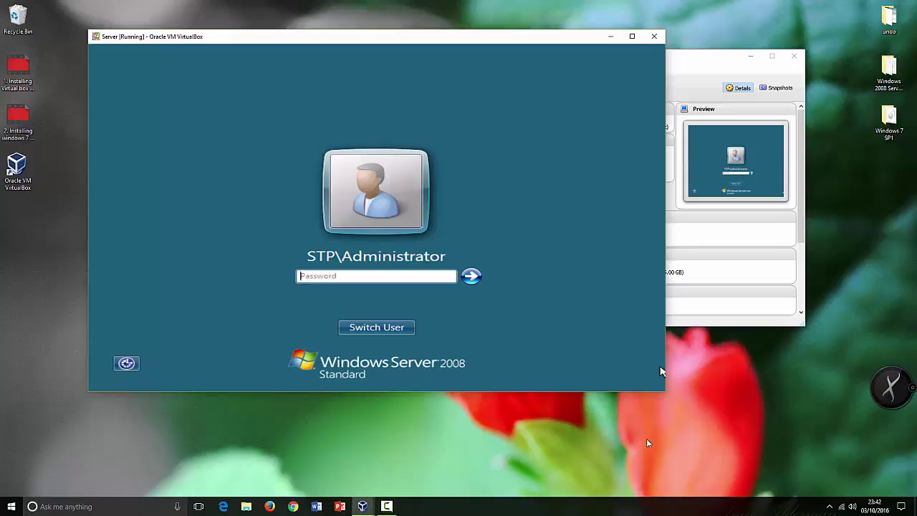
pyautogui.write('••')
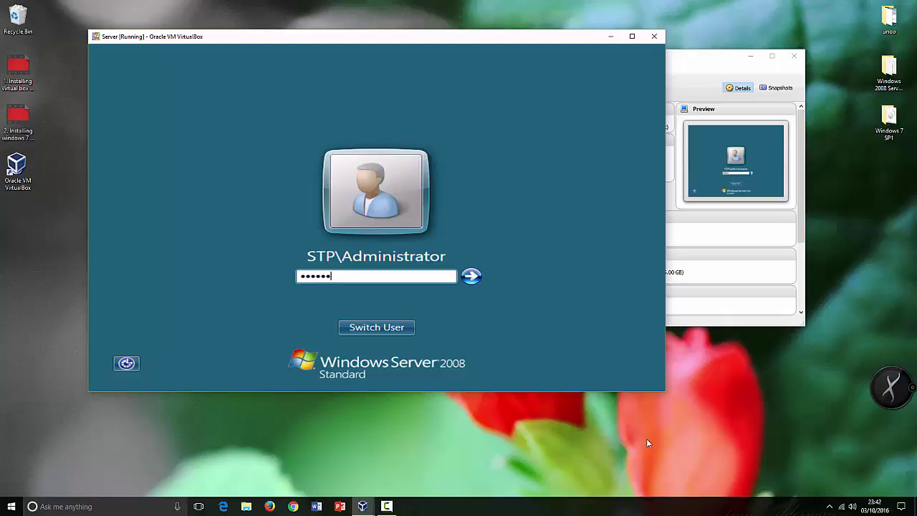
pyautogui.press('Return')
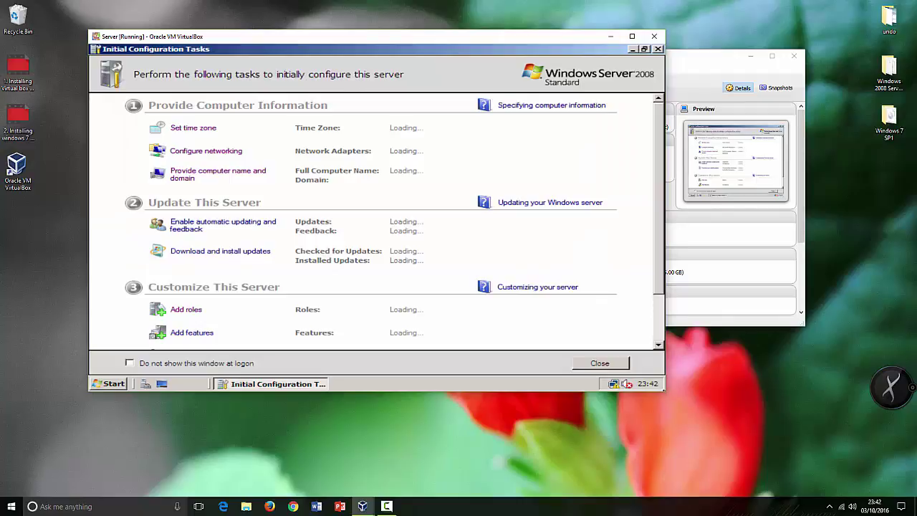
pyautogui.moveTo(666, 393); pyautogui.dragTo(711, 424)
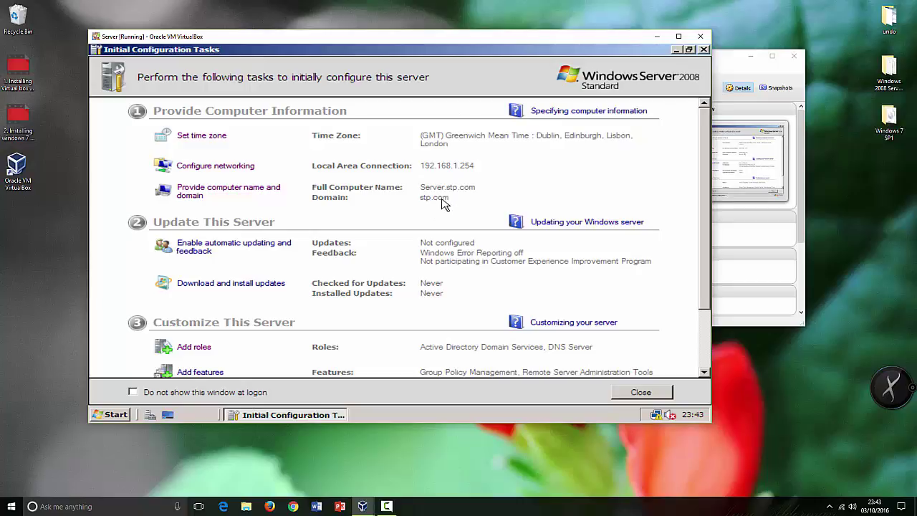
# Scroll Initial Configuration Tasks to verify Server.stp.com, stp.com, AD DS and DNS Server roles.
pyautogui.click(735, 74)
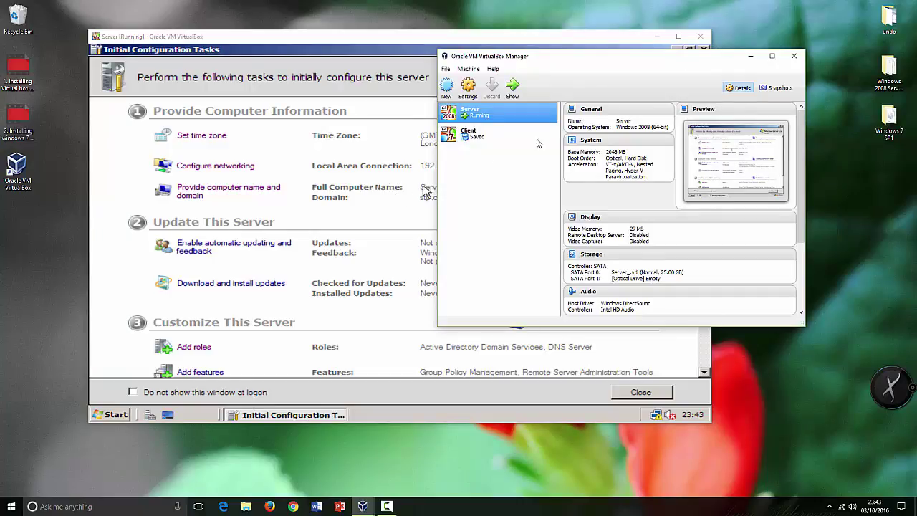
pyautogui.click(489, 45)
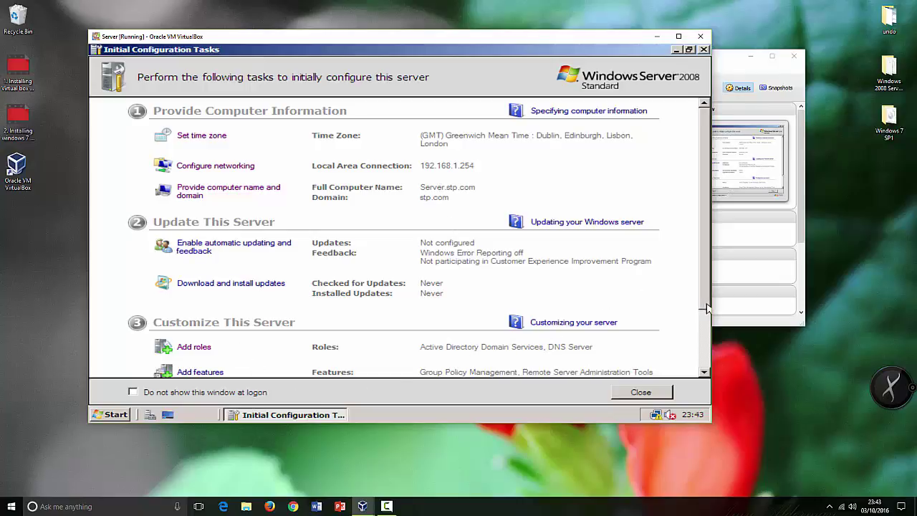
pyautogui.moveTo(703, 309); pyautogui.dragTo(704, 364)
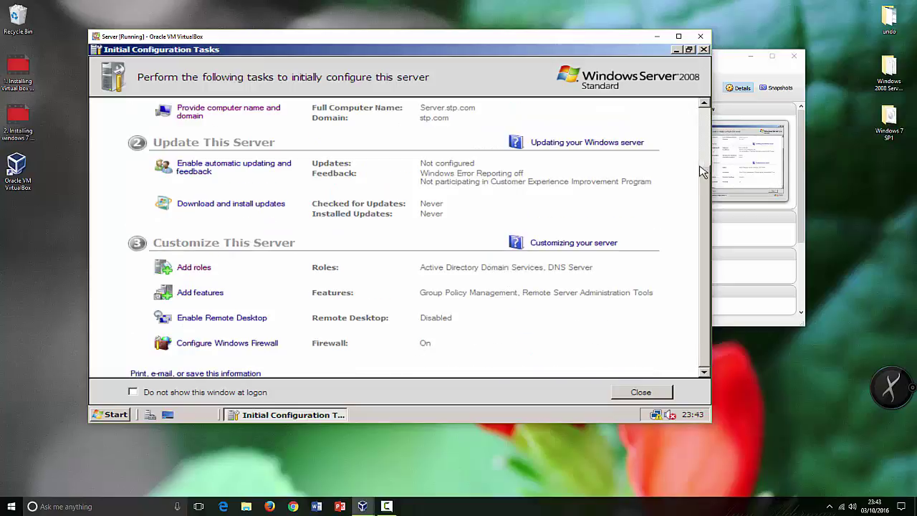
pyautogui.moveTo(705, 169); pyautogui.dragTo(705, 112)
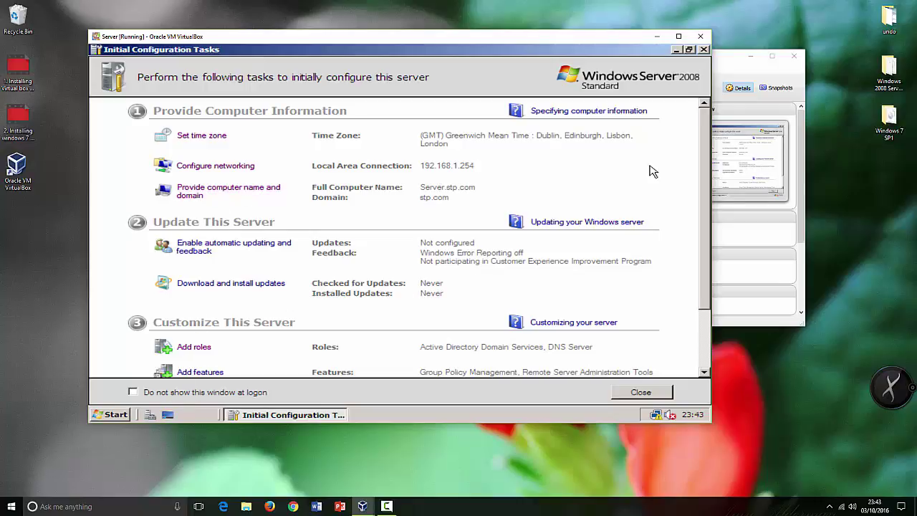
pyautogui.click(734, 57)
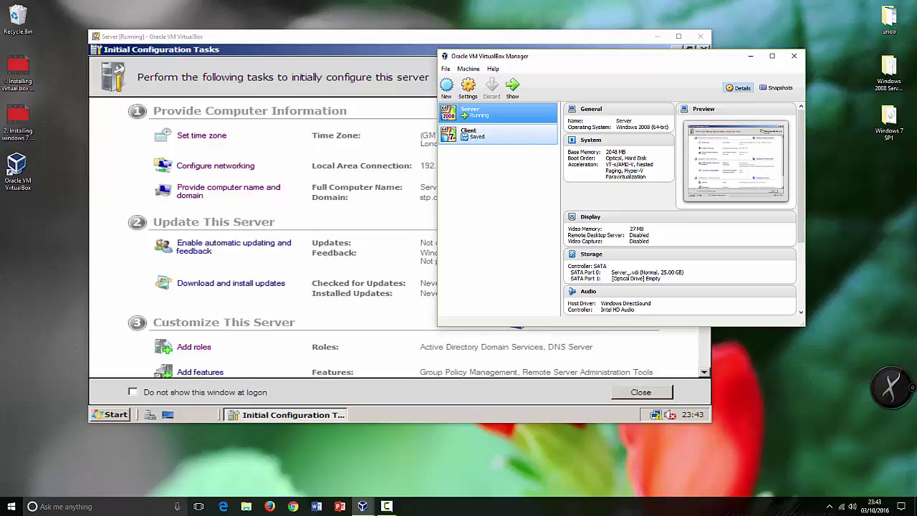
pyautogui.click(378, 54)
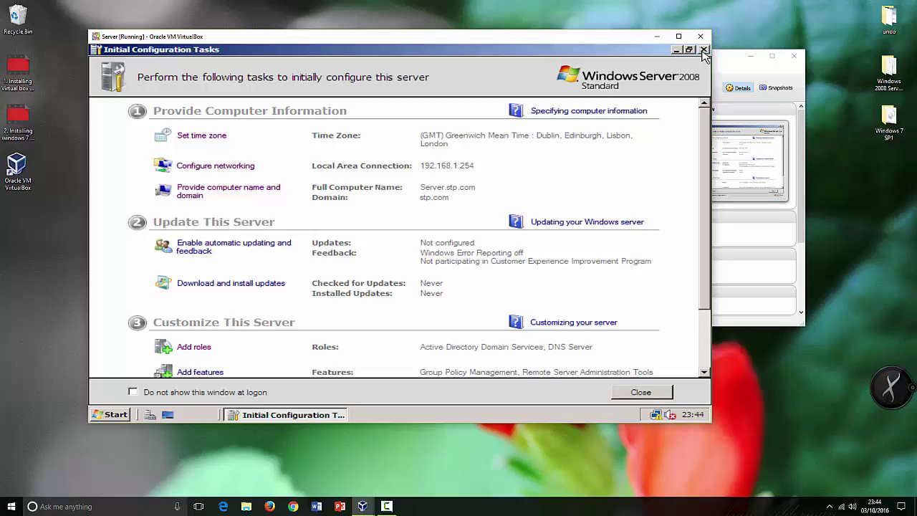
# Close Initial Configuration Tasks and Server Manager, then reopen Server Manager from Administrative Tools.
pyautogui.click(705, 52)
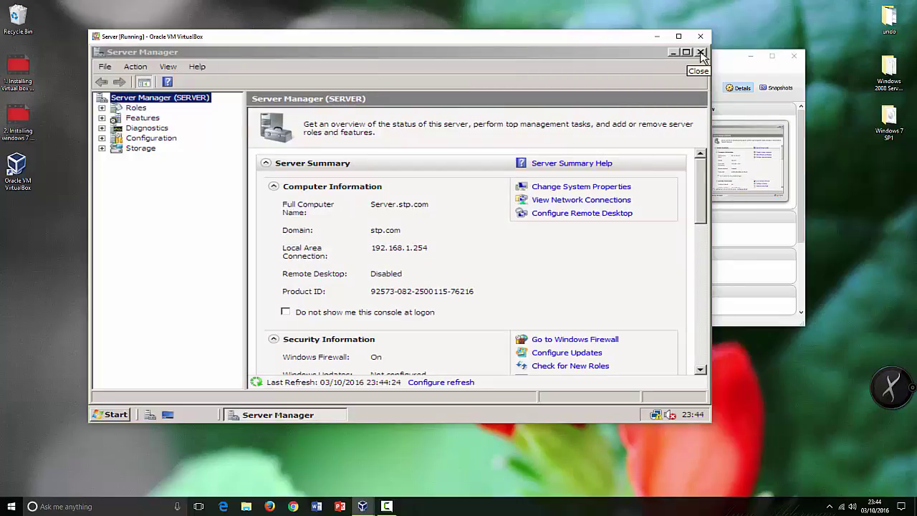
pyautogui.click(702, 53)
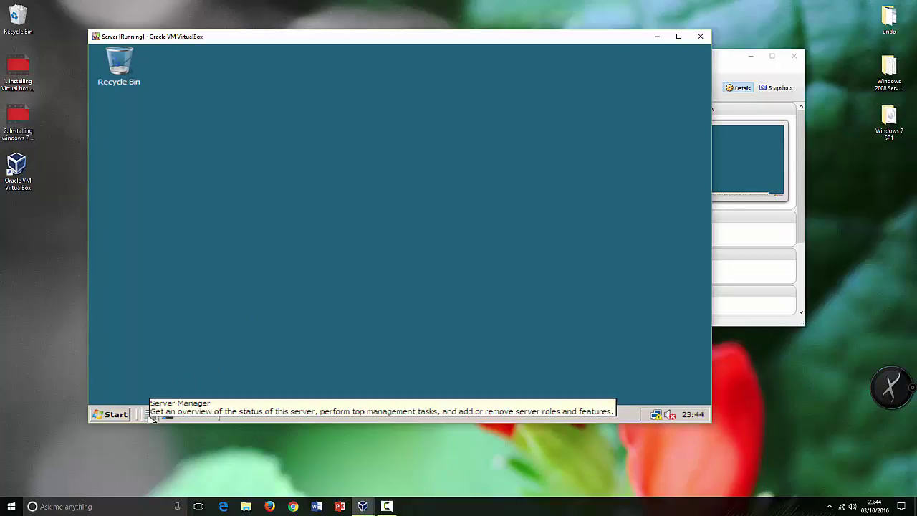
pyautogui.click(114, 415)
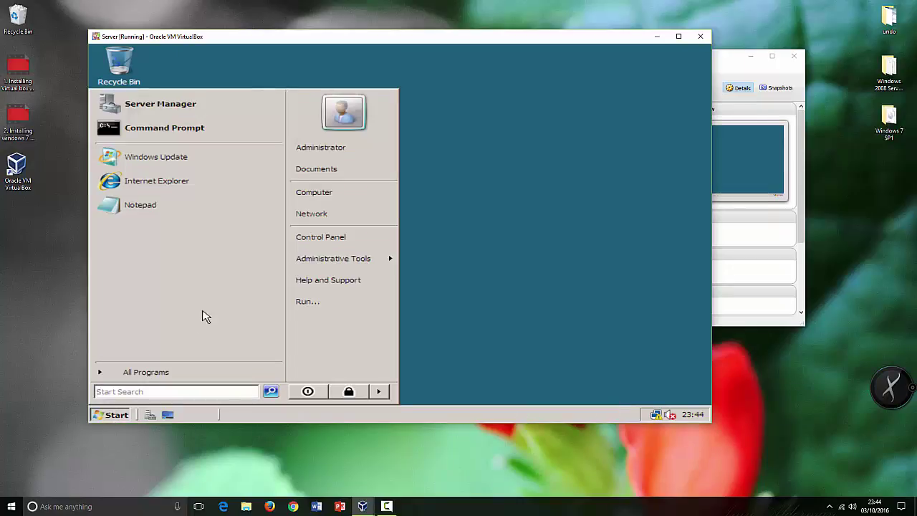
pyautogui.moveTo(336, 260)
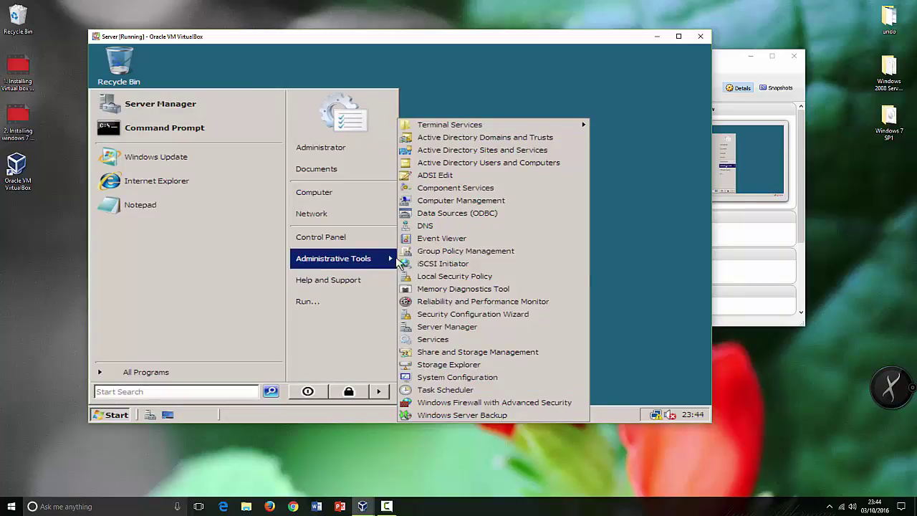
pyautogui.click(447, 327)
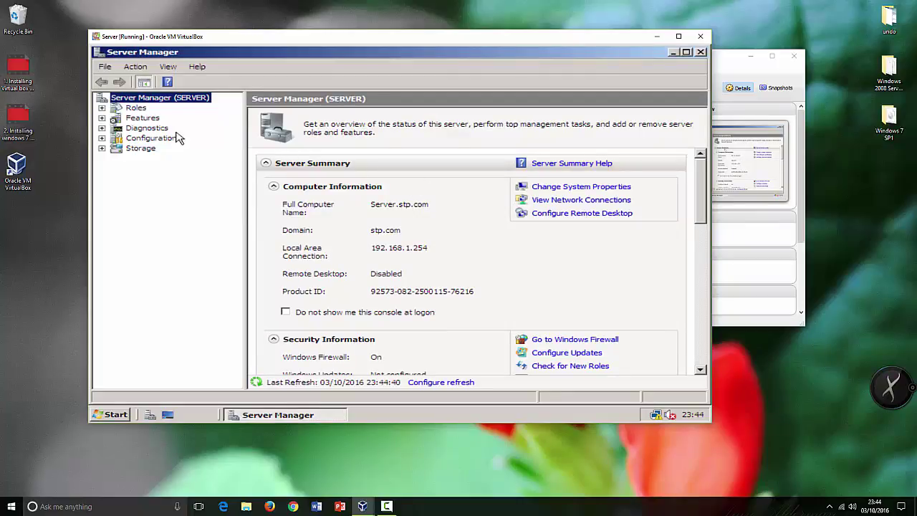
# Expand Roles > Active Directory Domain Services > stp.com in Server Manager and select the Users container.
pyautogui.click(102, 108)
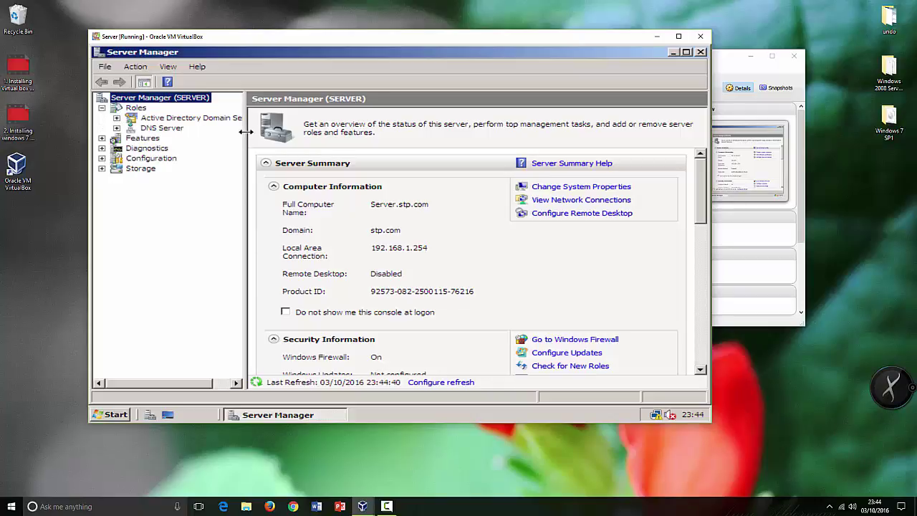
pyautogui.moveTo(245, 132); pyautogui.dragTo(295, 134)
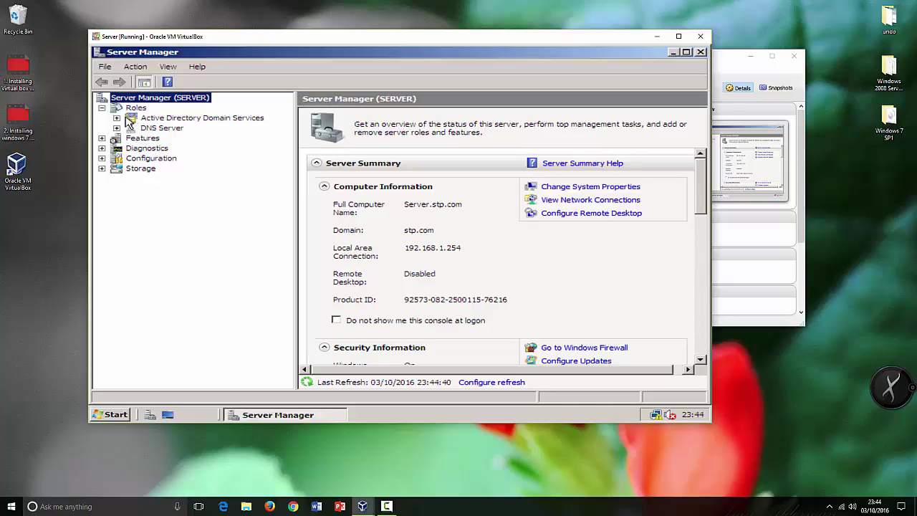
pyautogui.click(117, 117)
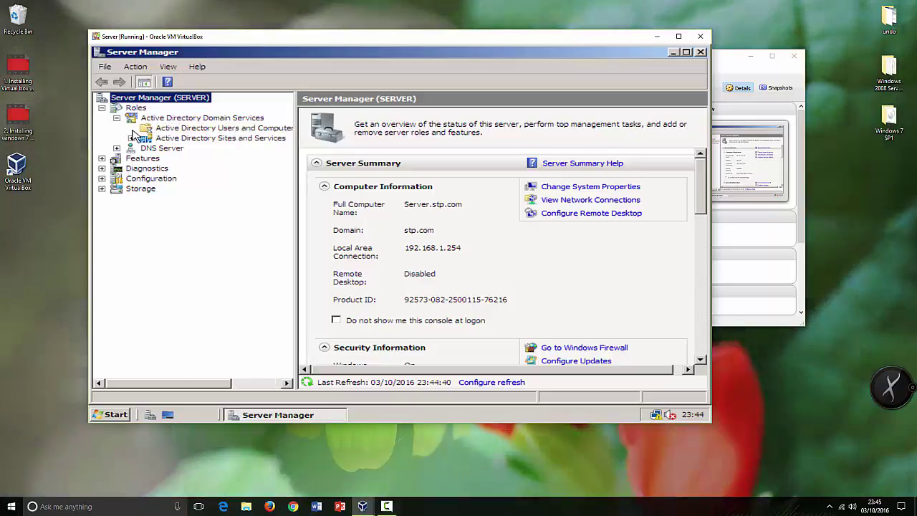
pyautogui.click(131, 128)
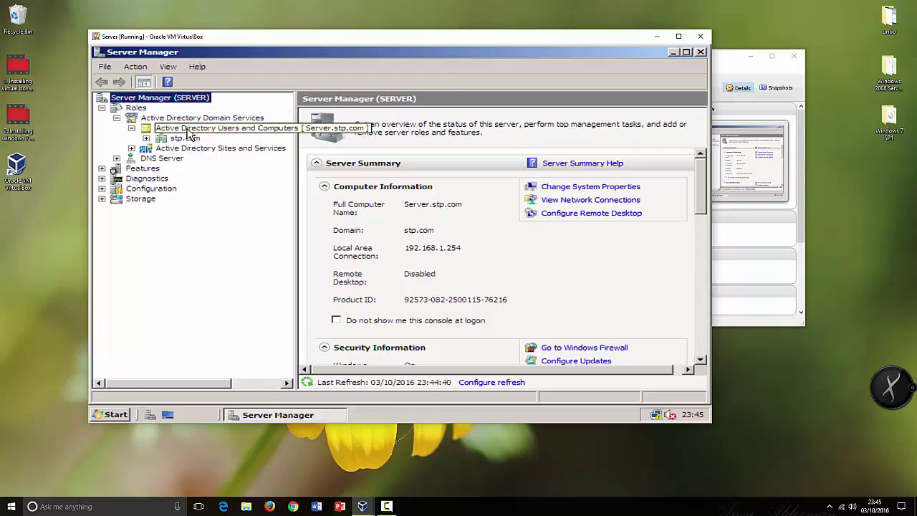
pyautogui.click(147, 138)
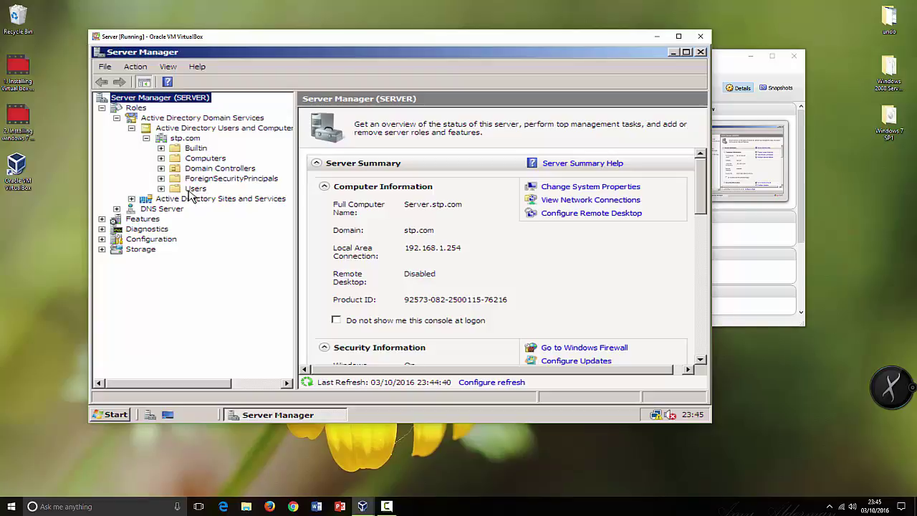
pyautogui.click(195, 189)
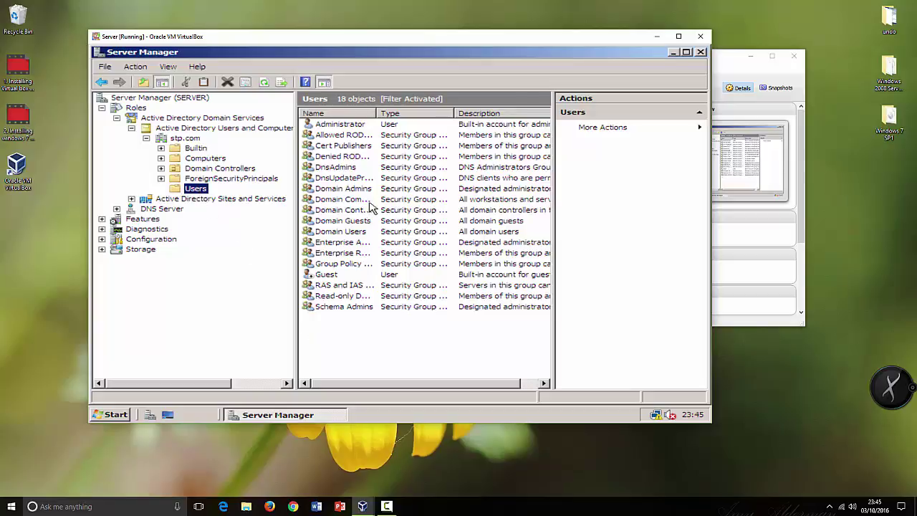
# Browse the stp.com context menu, then select the Guest and Administrator accounts in Users.
pyautogui.rightClick(180, 143)
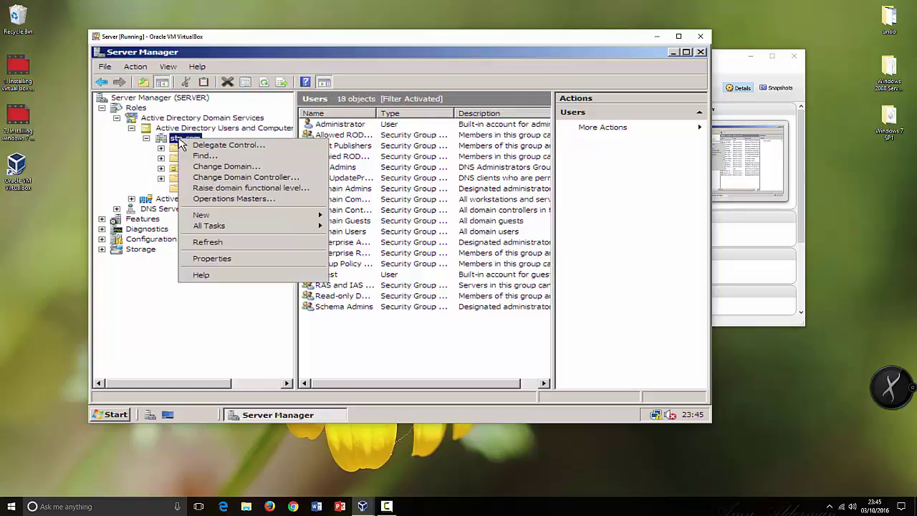
pyautogui.moveTo(272, 219)
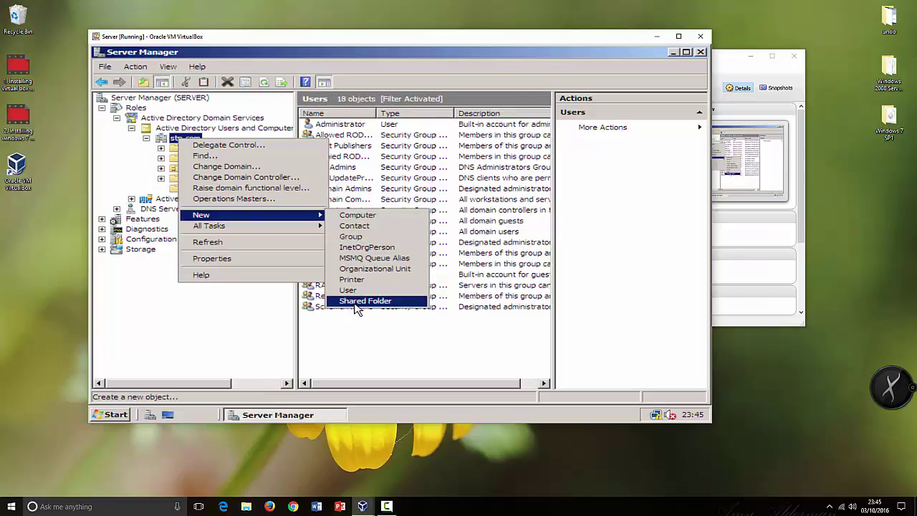
pyautogui.click(344, 354)
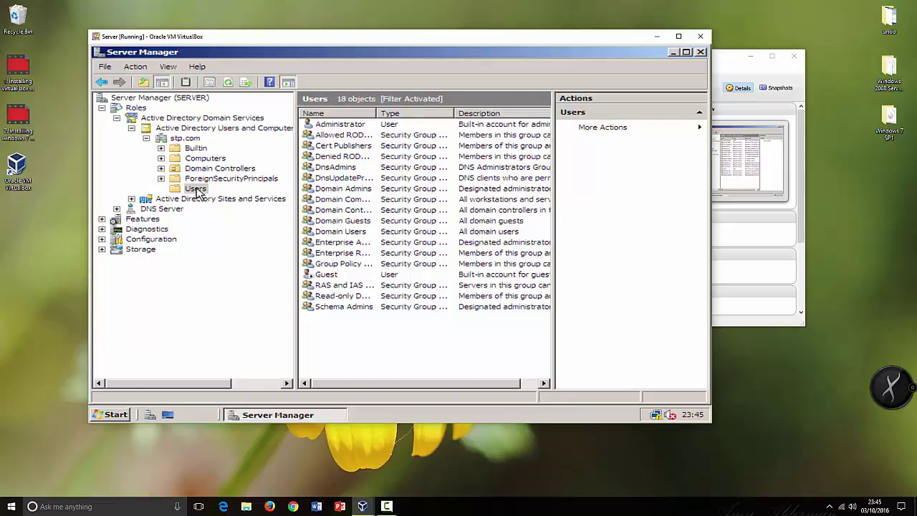
pyautogui.click(197, 189)
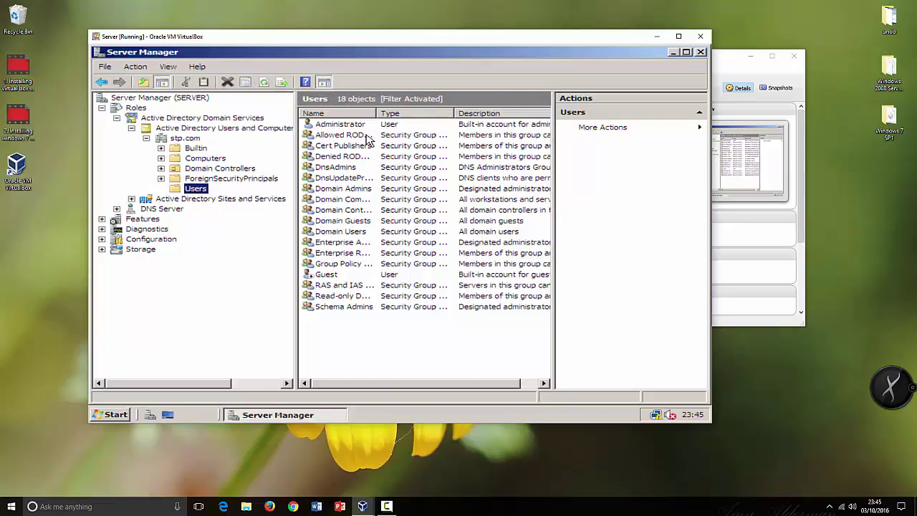
pyautogui.click(329, 276)
pyautogui.click(340, 126)
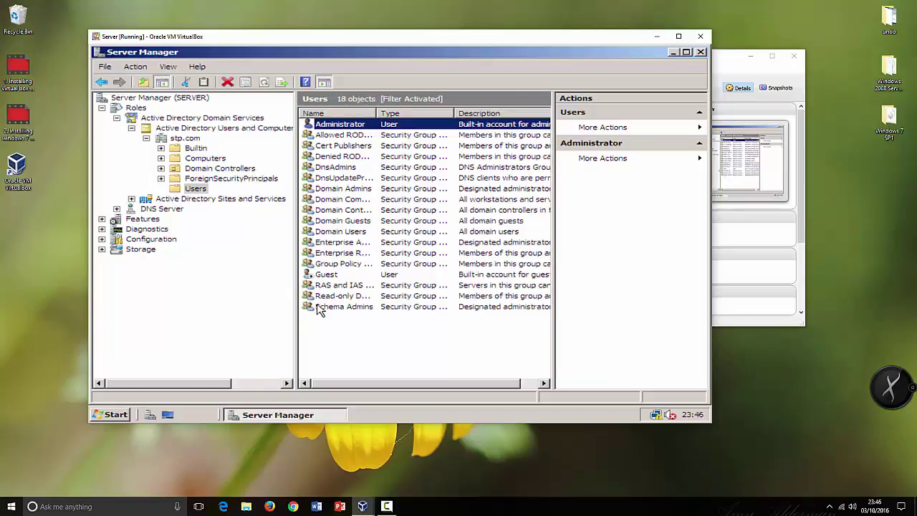
# Choose New > User from the Users list context menu.
pyautogui.rightClick(203, 194)
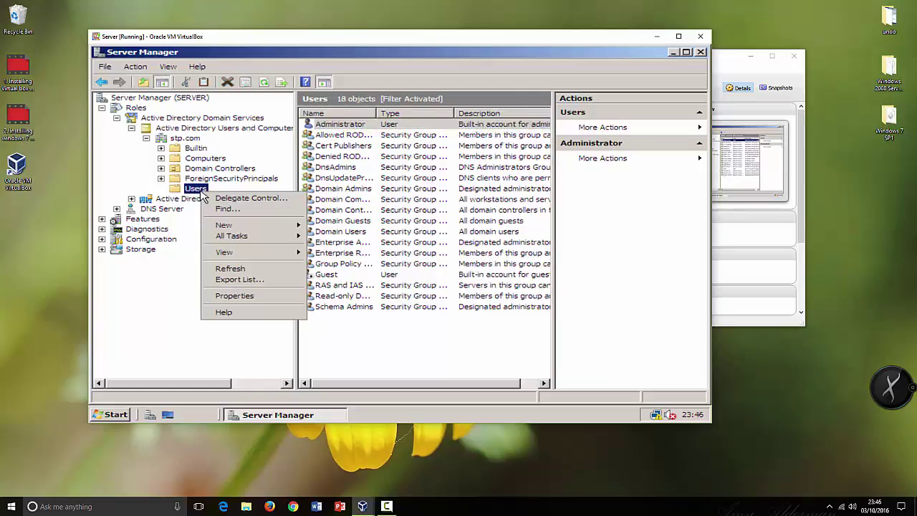
pyautogui.moveTo(236, 225)
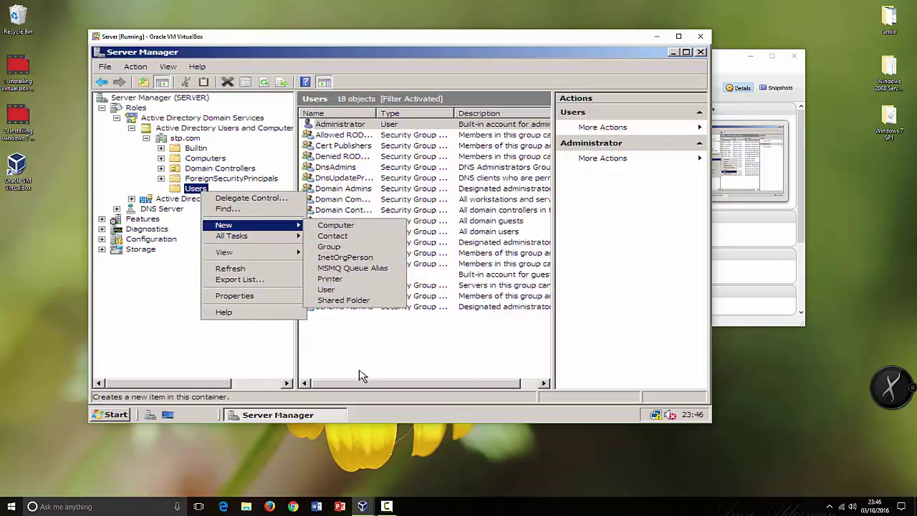
pyautogui.click(352, 347)
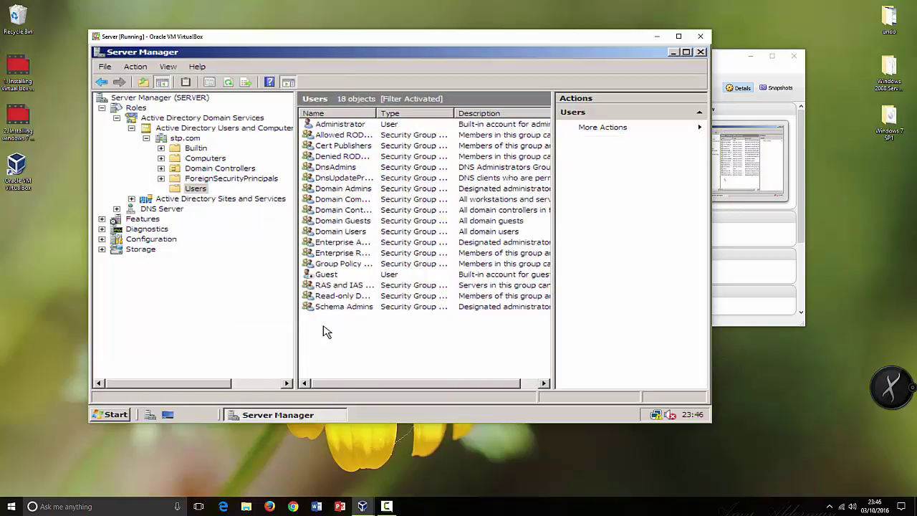
pyautogui.rightClick(323, 326)
pyautogui.moveTo(359, 210)
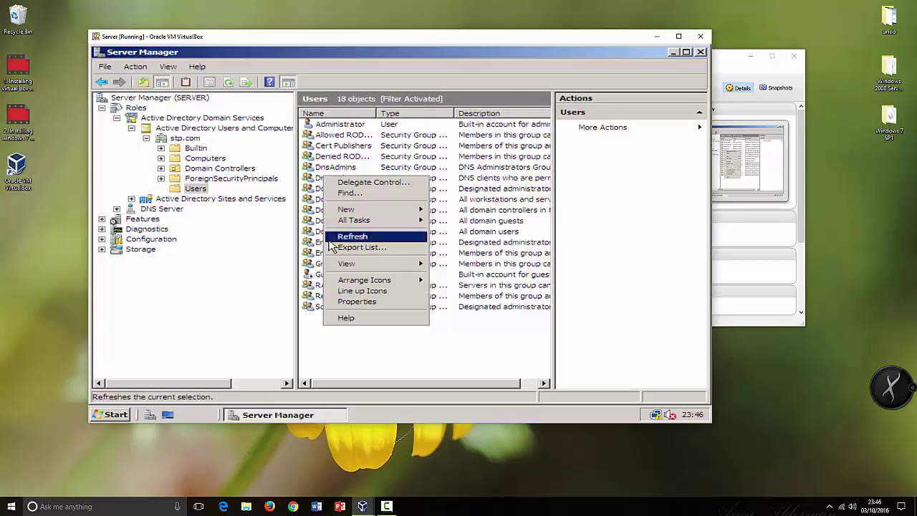
pyautogui.rightClick(345, 337)
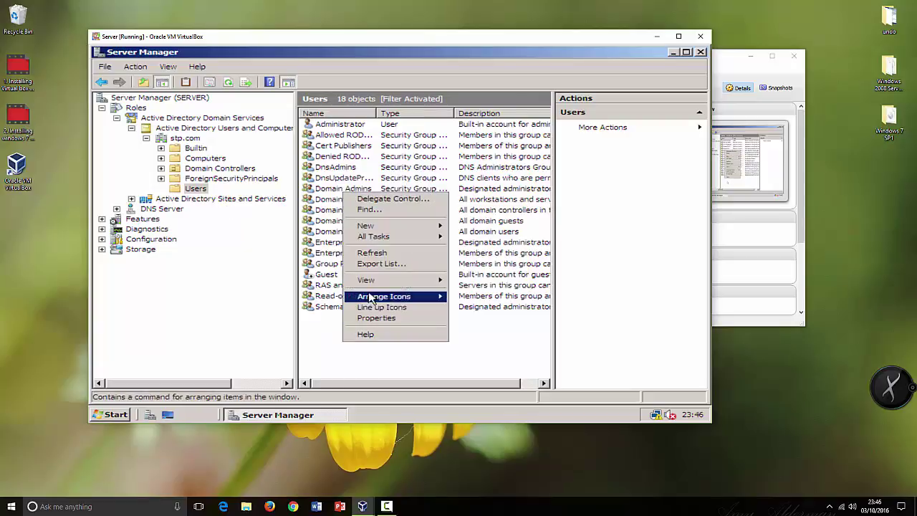
pyautogui.moveTo(379, 230)
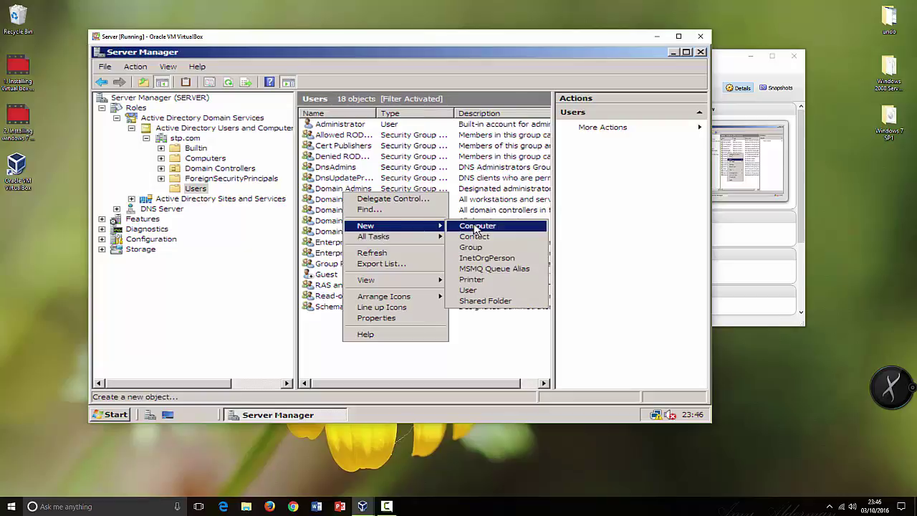
pyautogui.click(467, 290)
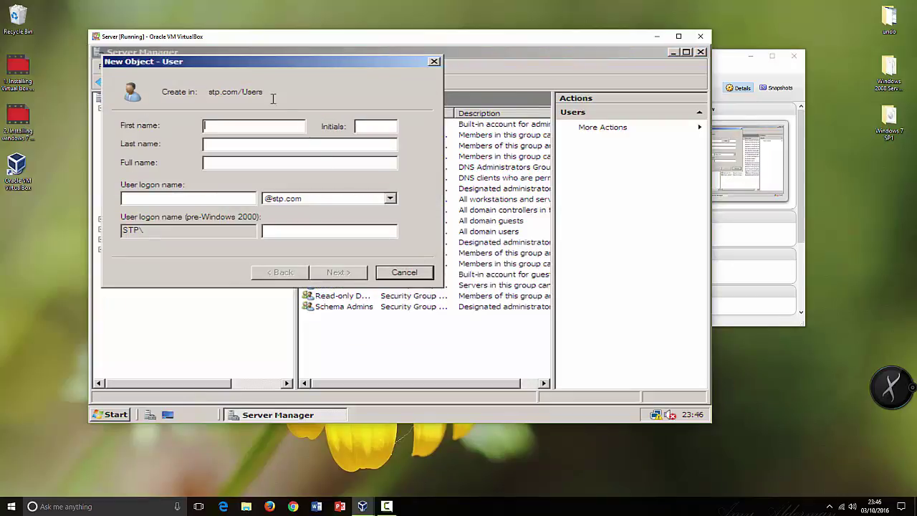
# Enter the new user's first name and last name in the New Object – User form.
pyautogui.moveTo(260, 63); pyautogui.dragTo(361, 117)
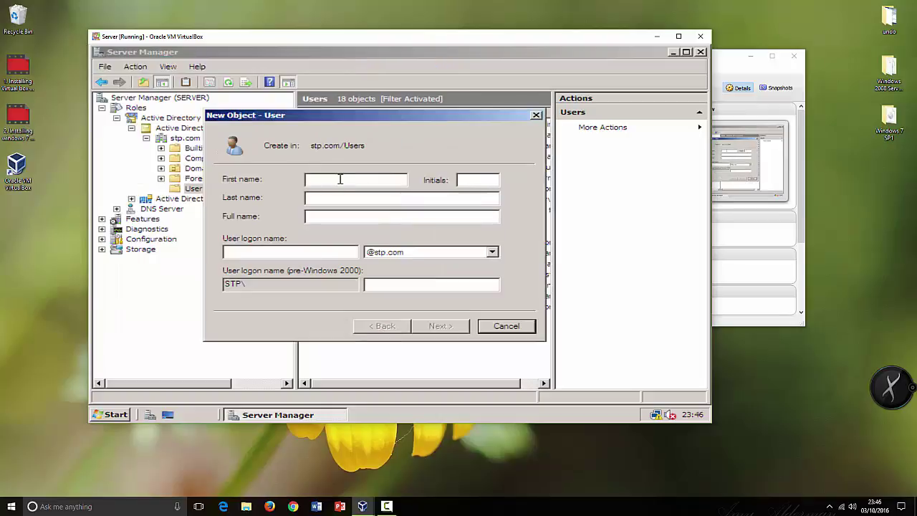
pyautogui.click(325, 200)
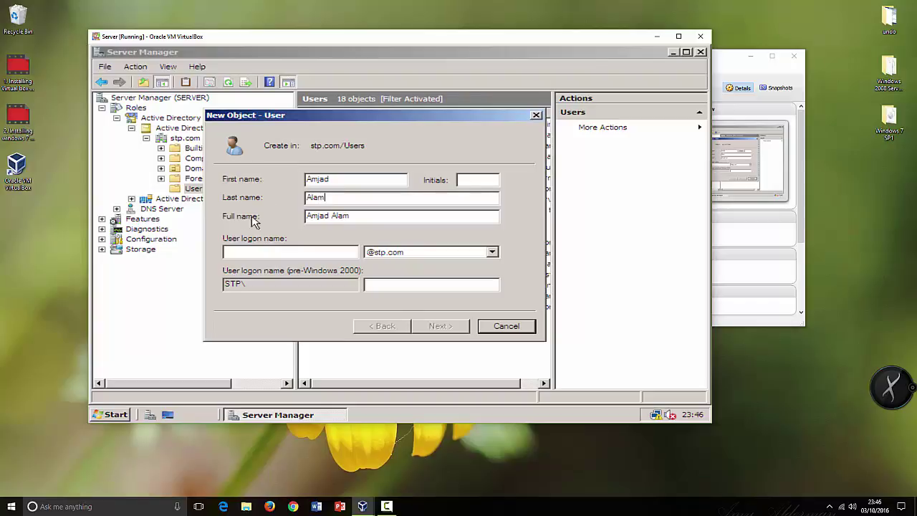
pyautogui.click(247, 251)
# Fill in the user logon name and continue to the password page.
pyautogui.moveTo(331, 201); pyautogui.dragTo(308, 179)
pyautogui.click(249, 253)
pyautogui.write('alam')
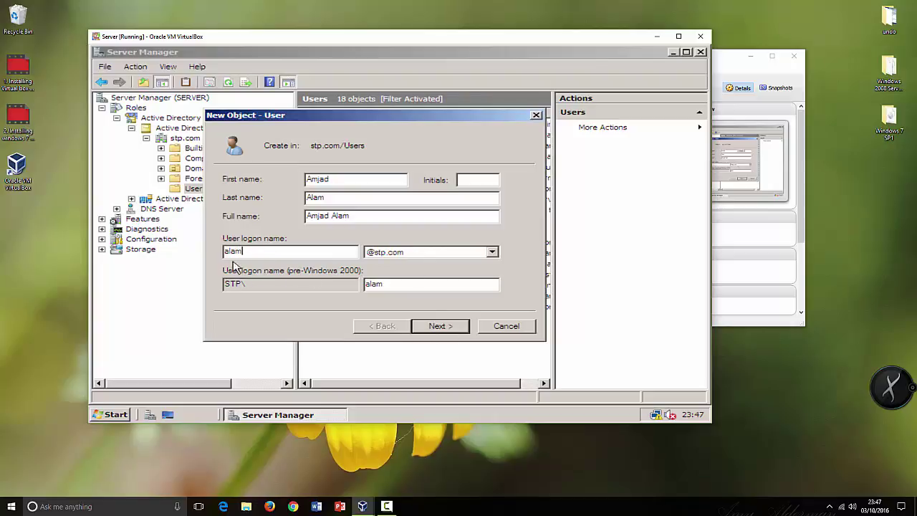
pyautogui.click(451, 331)
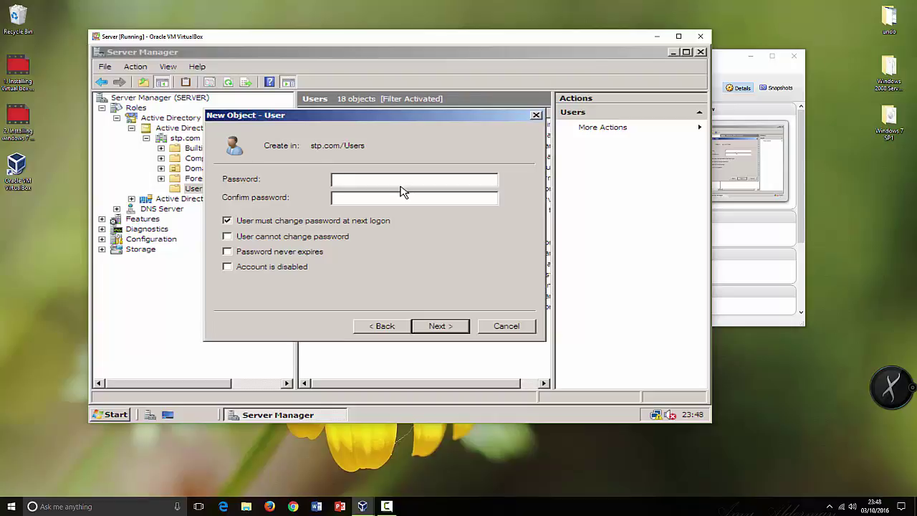
# Type the account password in the Password box and retype it in Confirm password.
pyautogui.write('P')
pyautogui.click(335, 198)
pyautogui.moveTo(349, 198); pyautogui.dragTo(317, 205)
pyautogui.moveTo(387, 181); pyautogui.dragTo(279, 184)
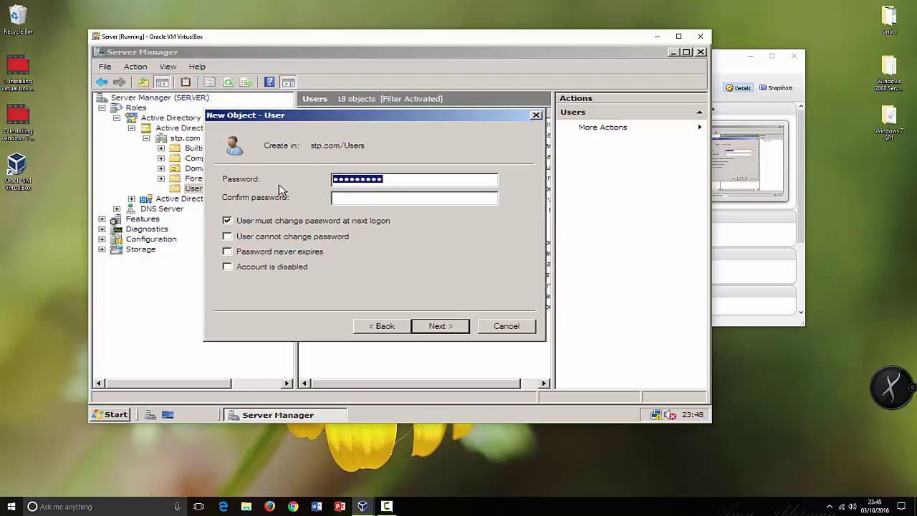
pyautogui.write('Pa')
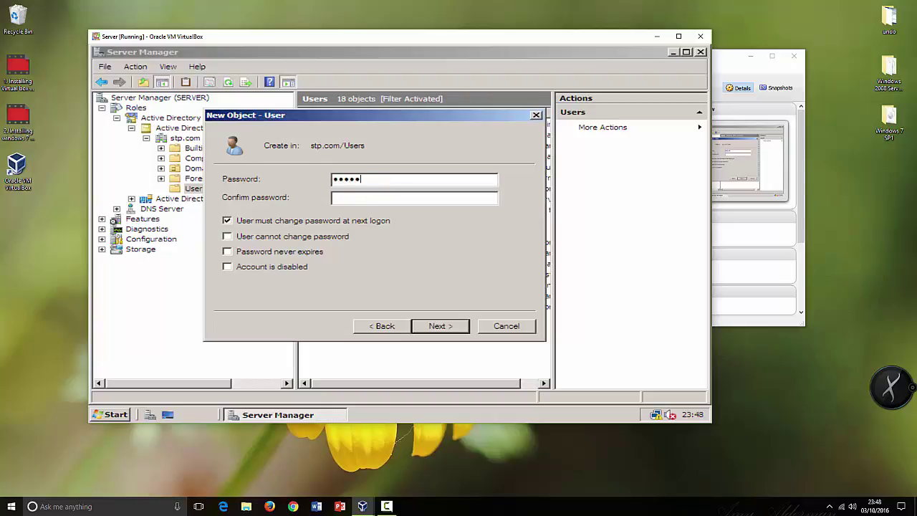
pyautogui.write('ssword12')
pyautogui.click(351, 197)
pyautogui.write('Pas')
# Keep 'User must change password at next logon' ticked and the account enabled, then finish creating it.
pyautogui.click(686, 236)
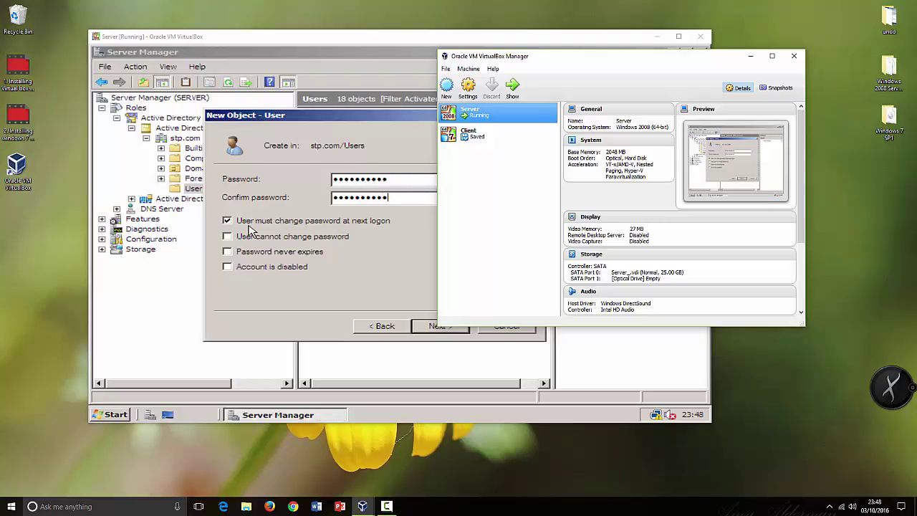
pyautogui.click(313, 227)
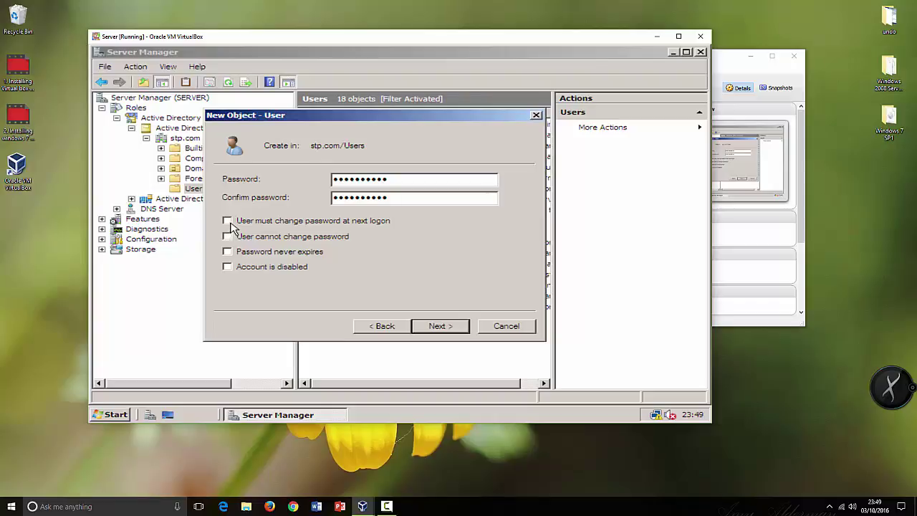
pyautogui.click(228, 222)
pyautogui.click(251, 268)
pyautogui.click(264, 268)
pyautogui.click(434, 326)
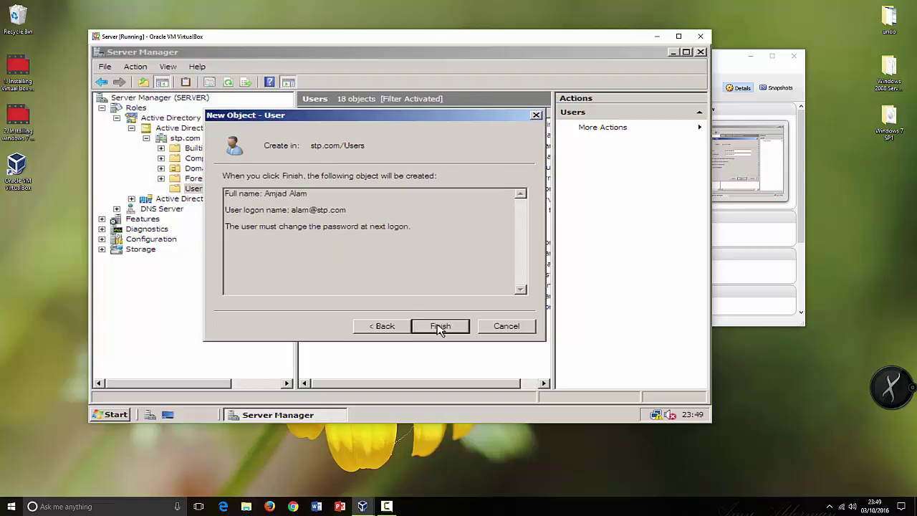
pyautogui.click(442, 326)
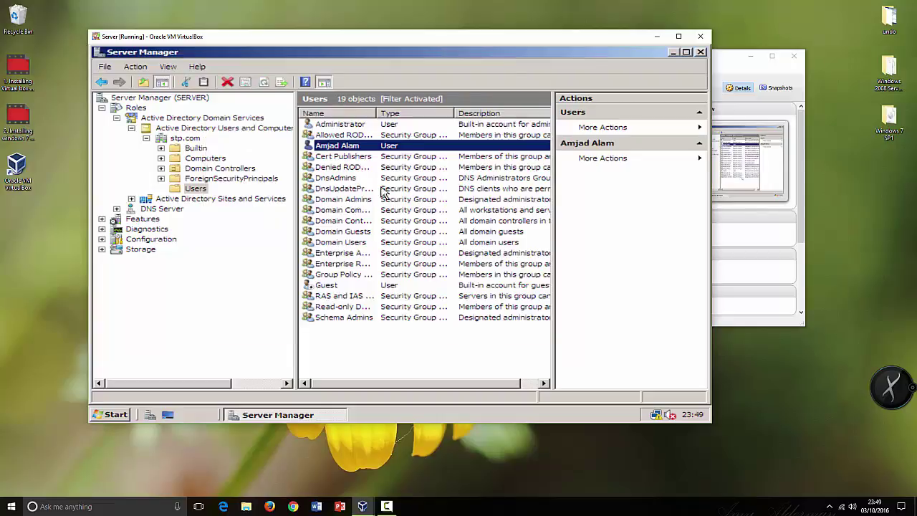
# Open the new user's properties, review the Account settings, and close the dialog.
pyautogui.click(362, 151)
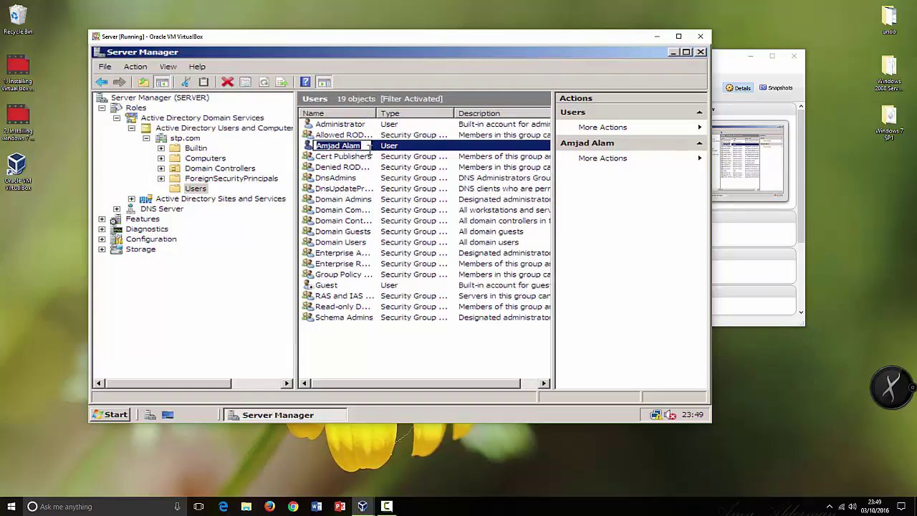
pyautogui.click(376, 154)
pyautogui.rightClick(391, 148)
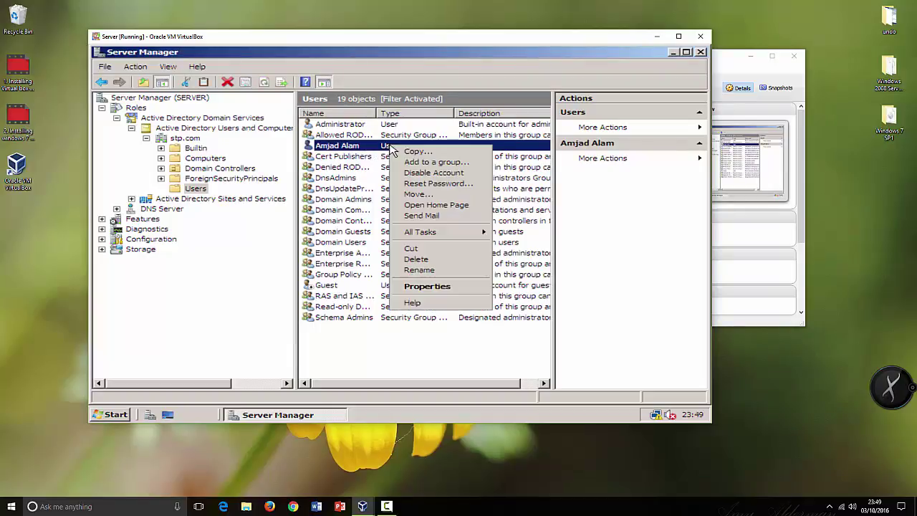
pyautogui.click(372, 337)
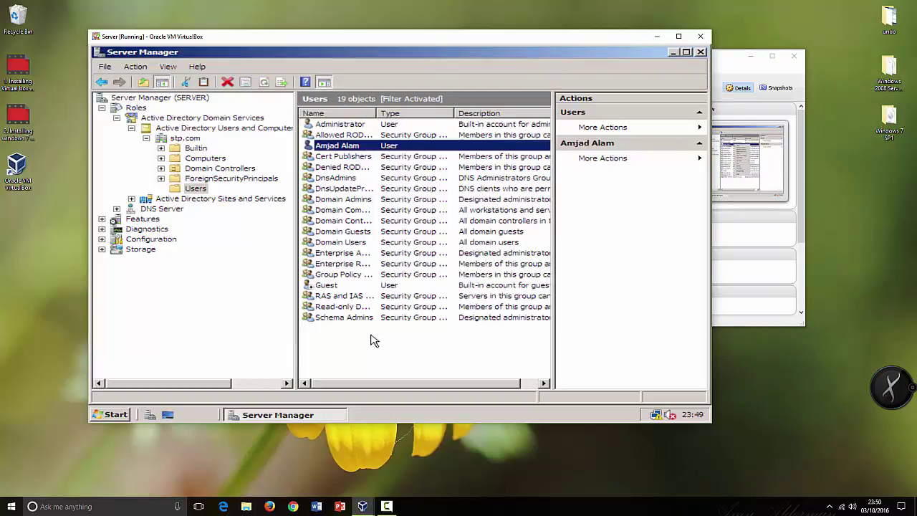
pyautogui.rightClick(376, 150)
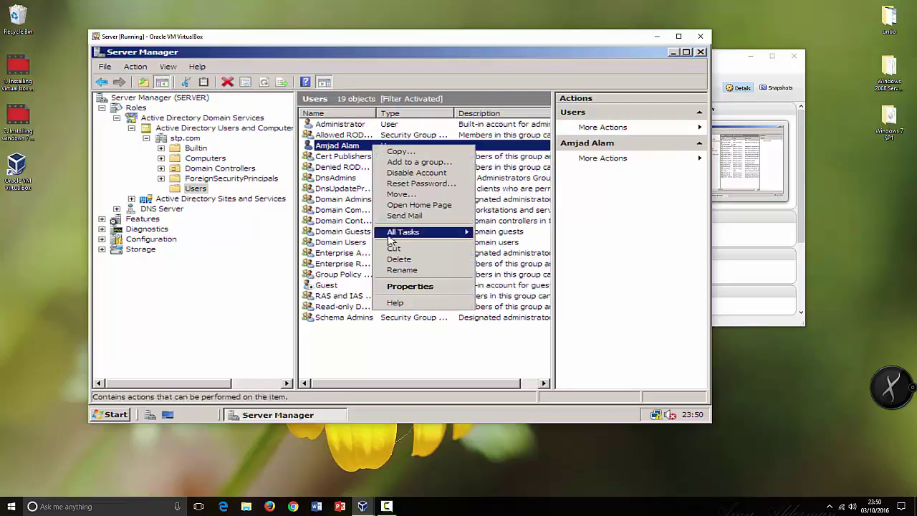
pyautogui.click(409, 290)
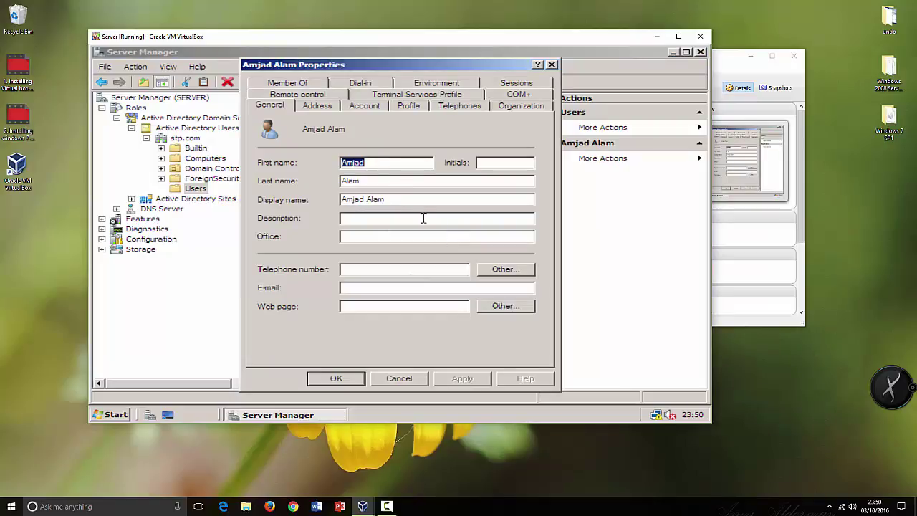
pyautogui.click(364, 105)
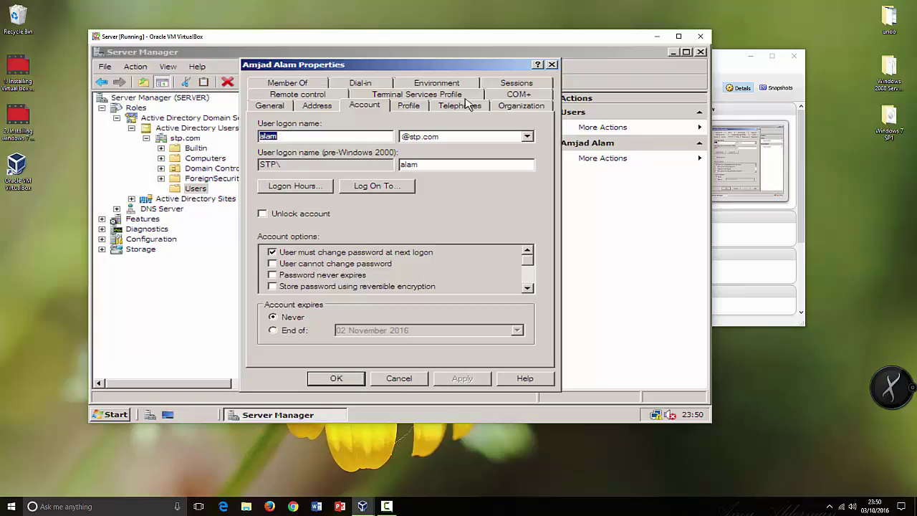
pyautogui.click(552, 65)
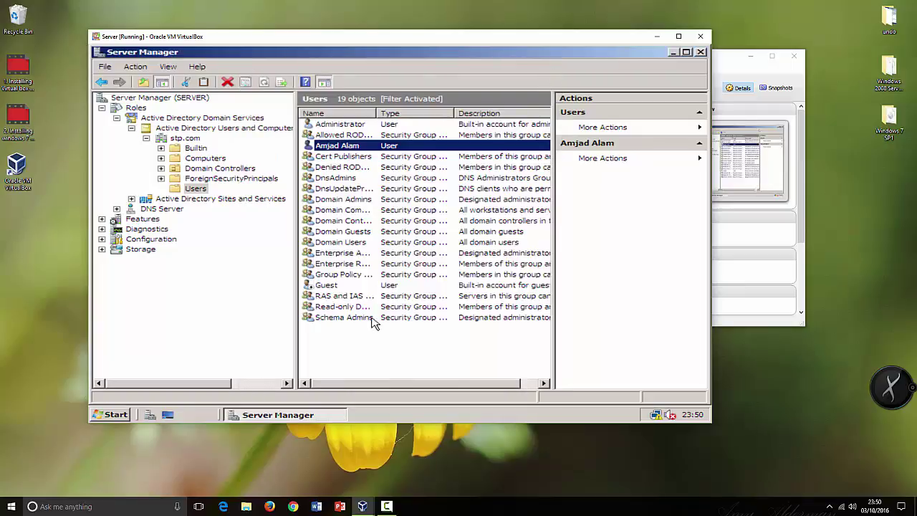
pyautogui.rightClick(344, 342)
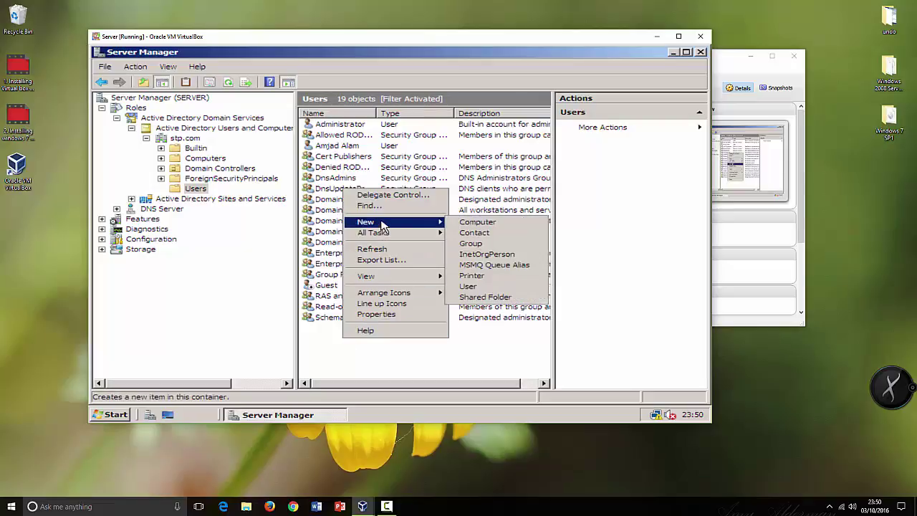
pyautogui.click(407, 224)
pyautogui.click(364, 368)
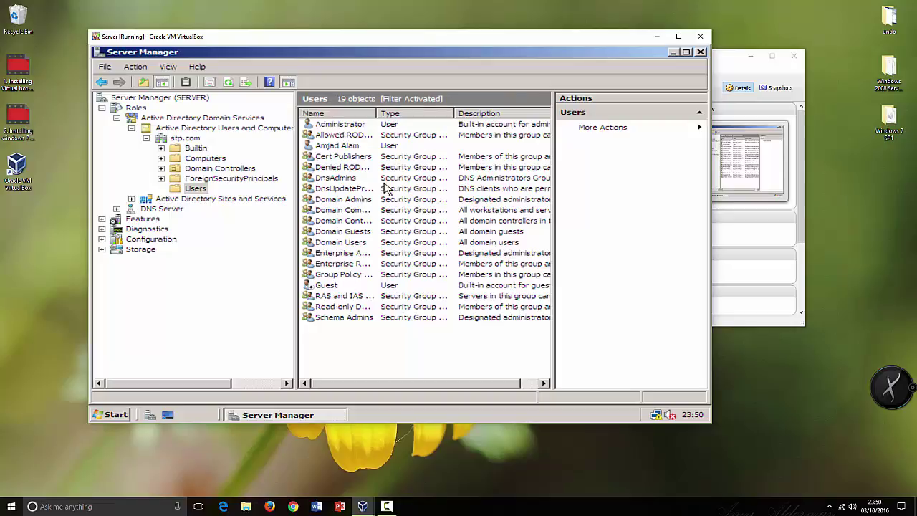
pyautogui.click(331, 128)
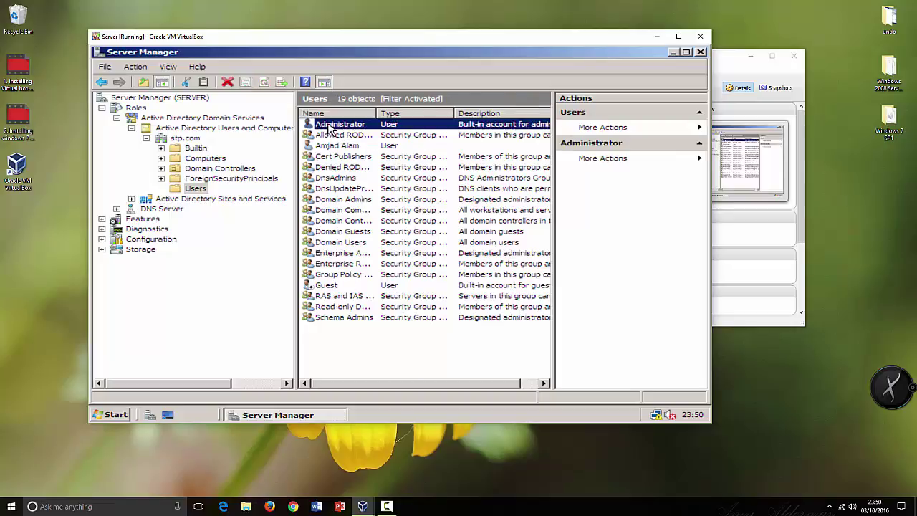
pyautogui.rightClick(330, 128)
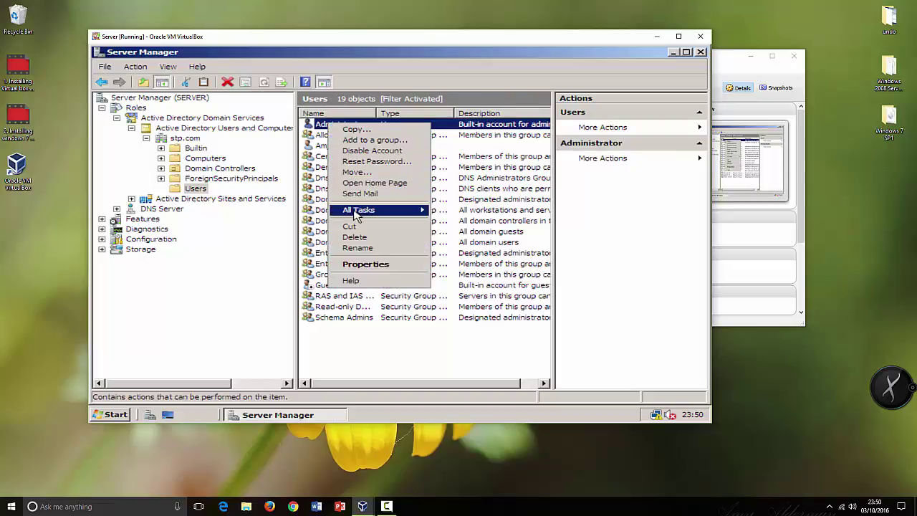
pyautogui.moveTo(356, 215)
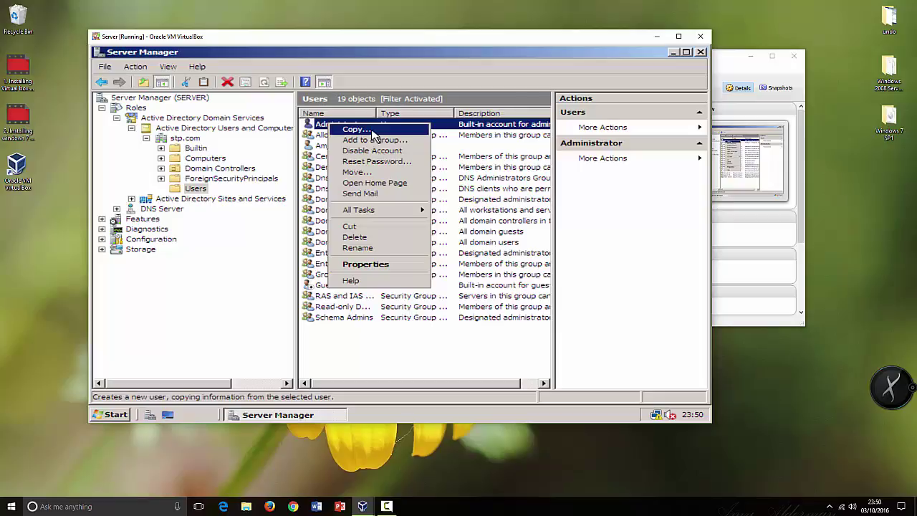
pyautogui.click(372, 131)
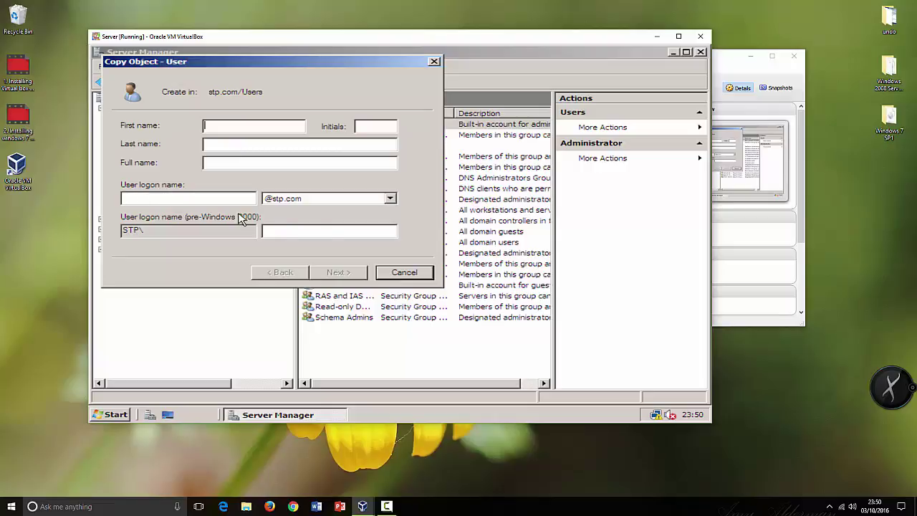
pyautogui.moveTo(271, 71); pyautogui.dragTo(364, 135)
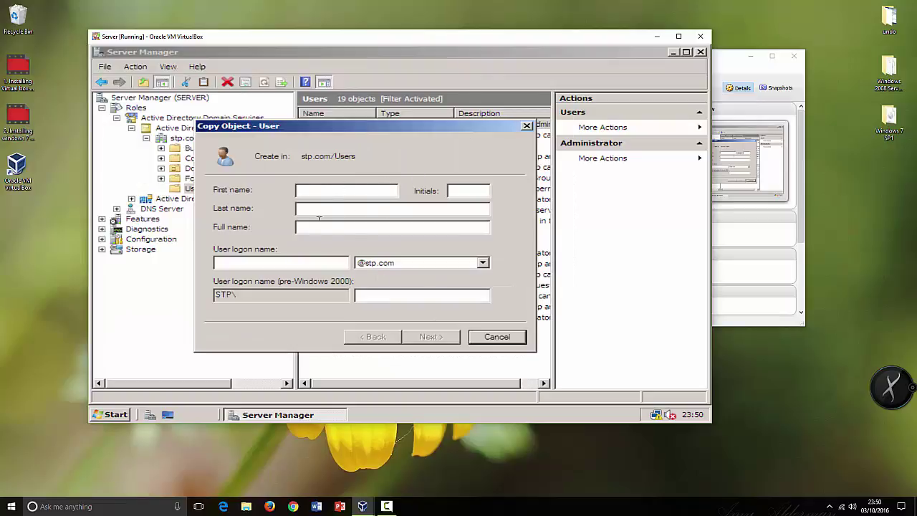
pyautogui.click(501, 338)
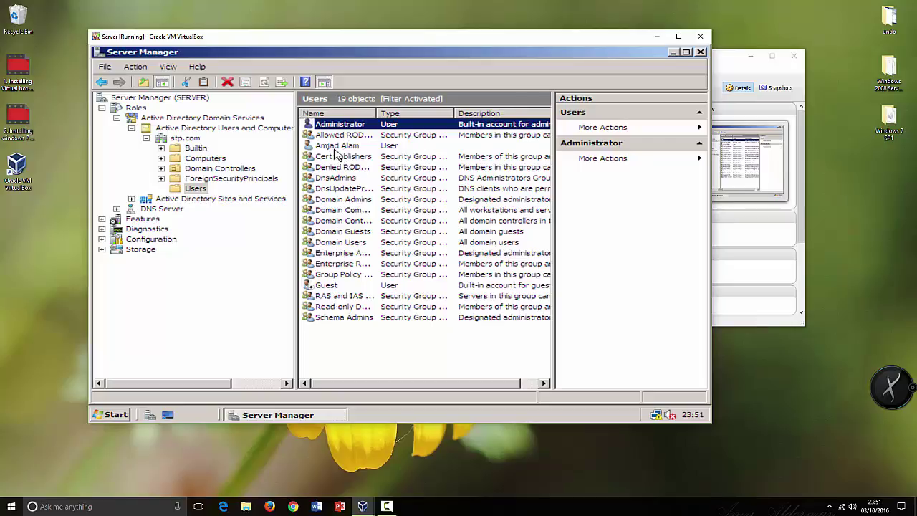
pyautogui.click(335, 147)
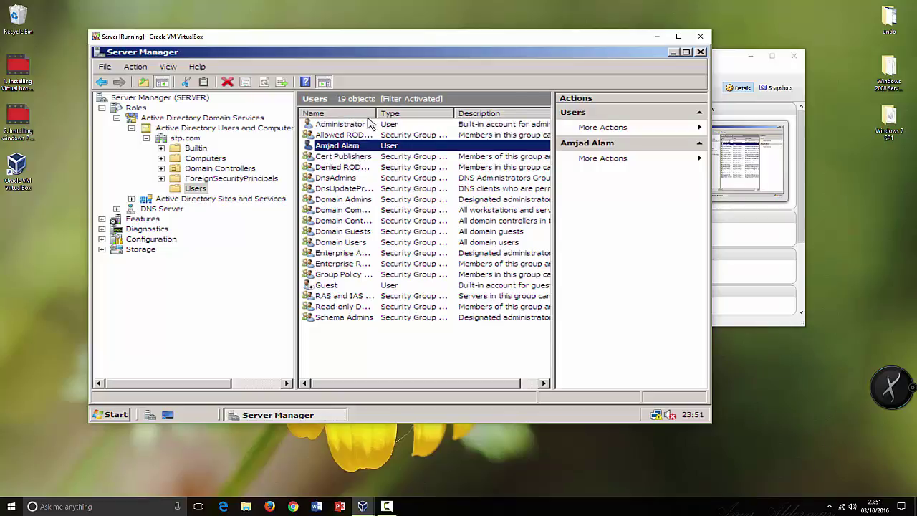
# Add the new user to the Administrators group from Member Of, resolving 'ad' with Check Names.
pyautogui.rightClick(341, 149)
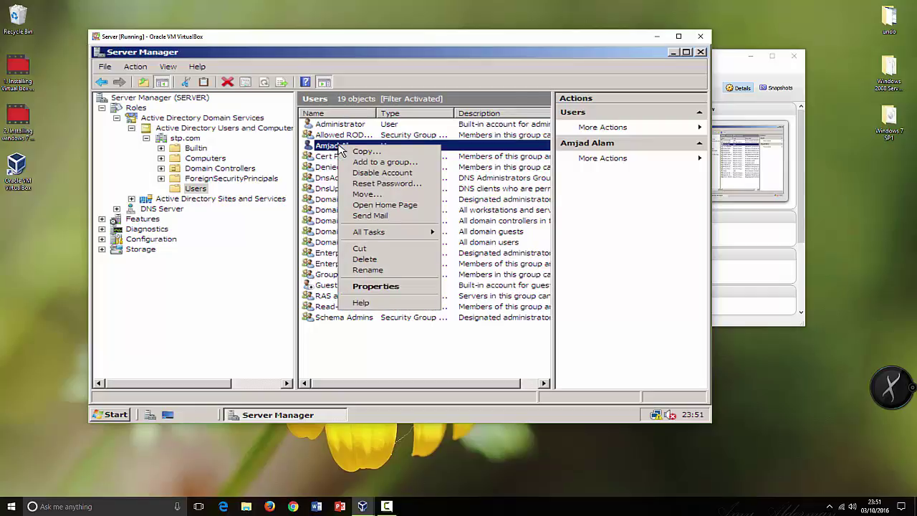
pyautogui.click(373, 286)
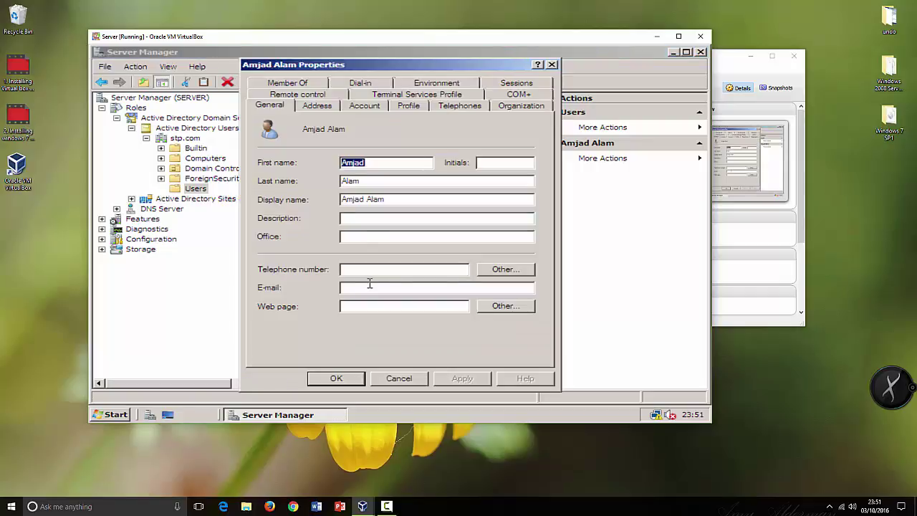
pyautogui.click(301, 84)
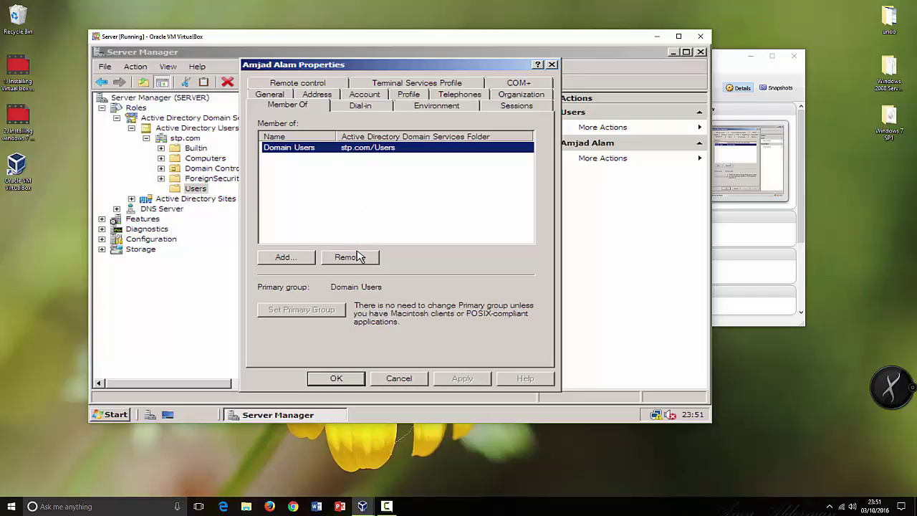
pyautogui.click(292, 260)
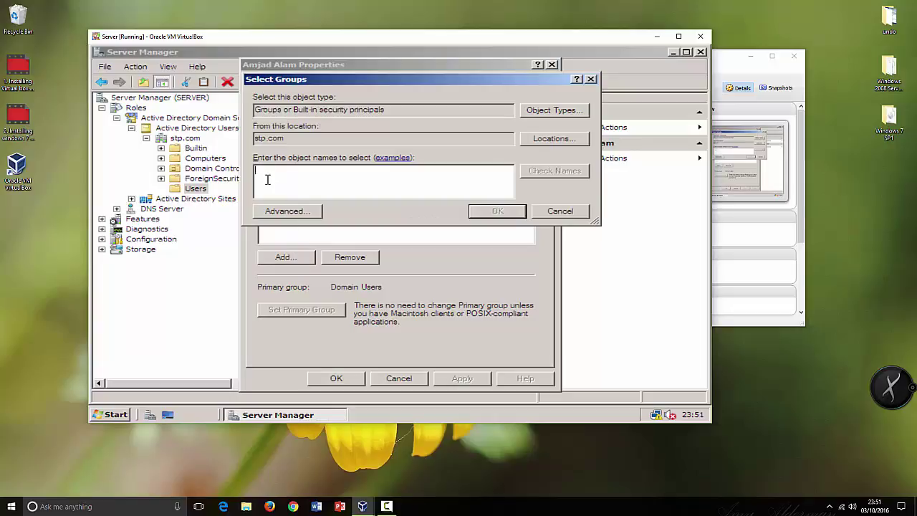
pyautogui.write('admin')
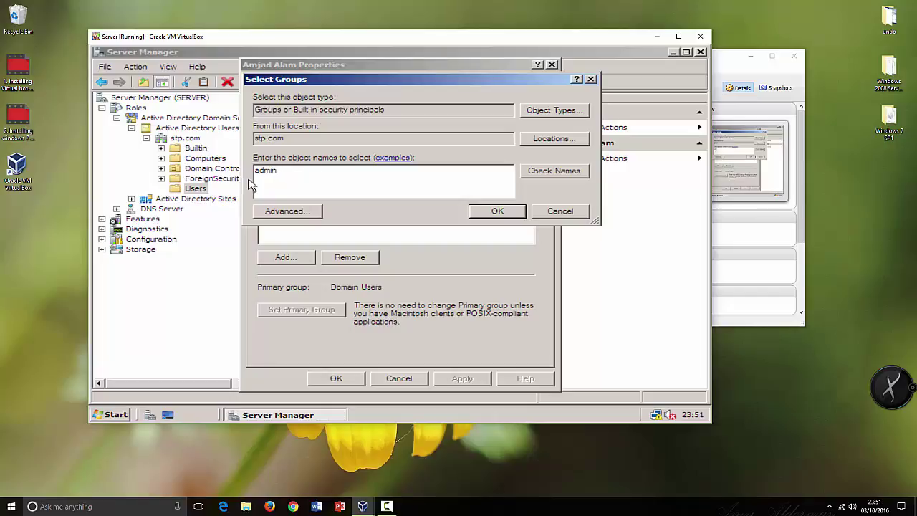
pyautogui.click(546, 173)
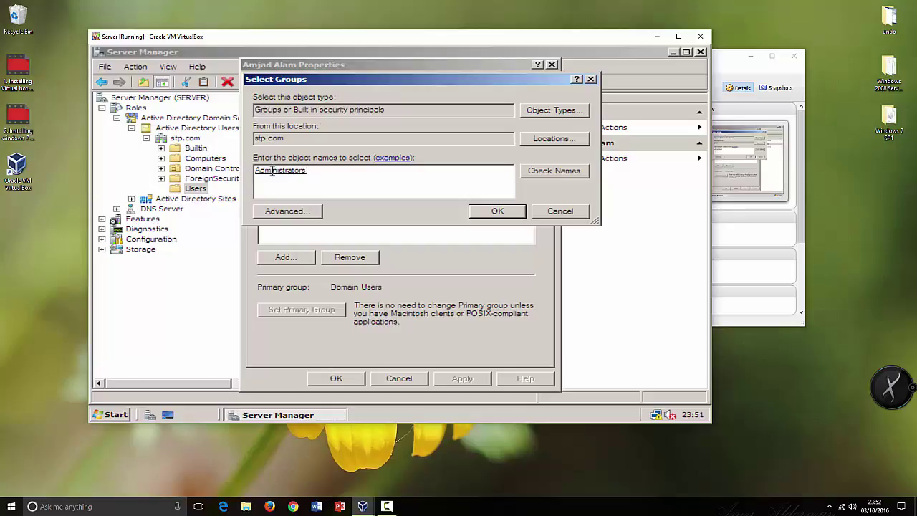
pyautogui.click(487, 211)
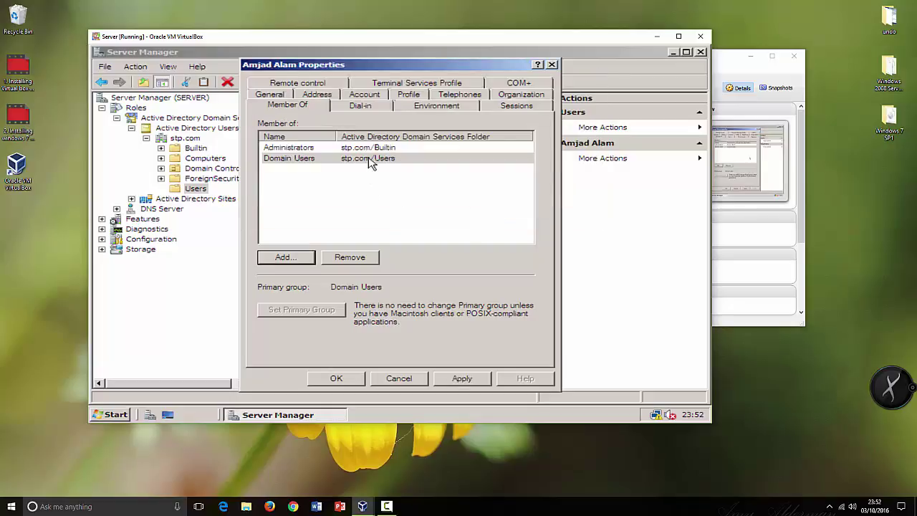
# Check the Domain Users and Administrators memberships, then Apply and close with OK.
pyautogui.click(295, 179)
pyautogui.click(286, 160)
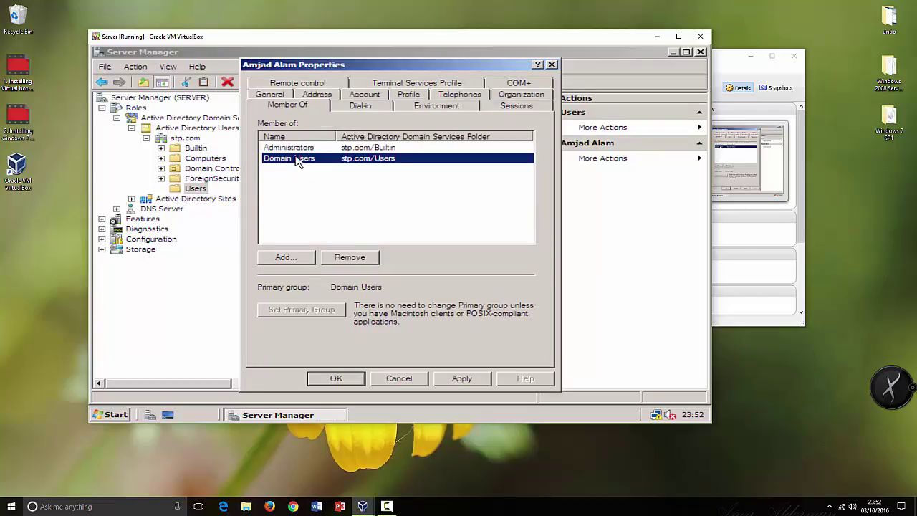
pyautogui.click(296, 150)
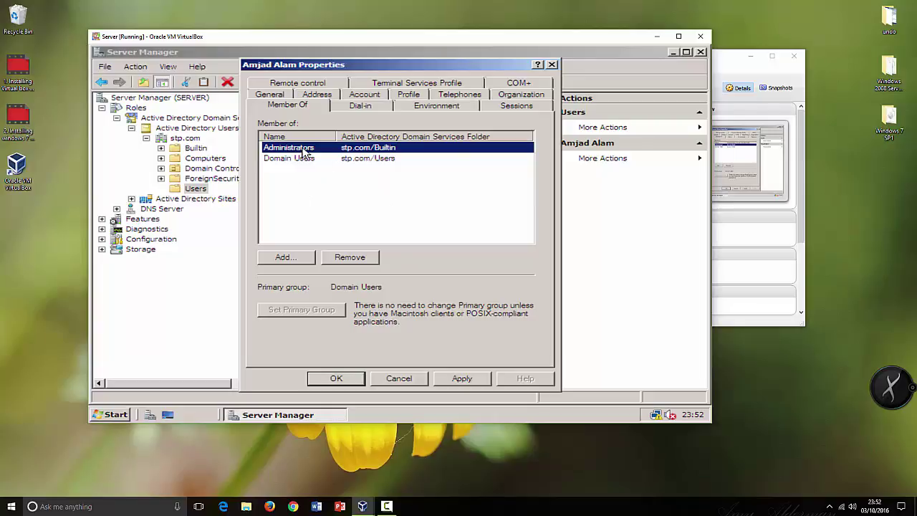
pyautogui.click(460, 378)
pyautogui.click(349, 380)
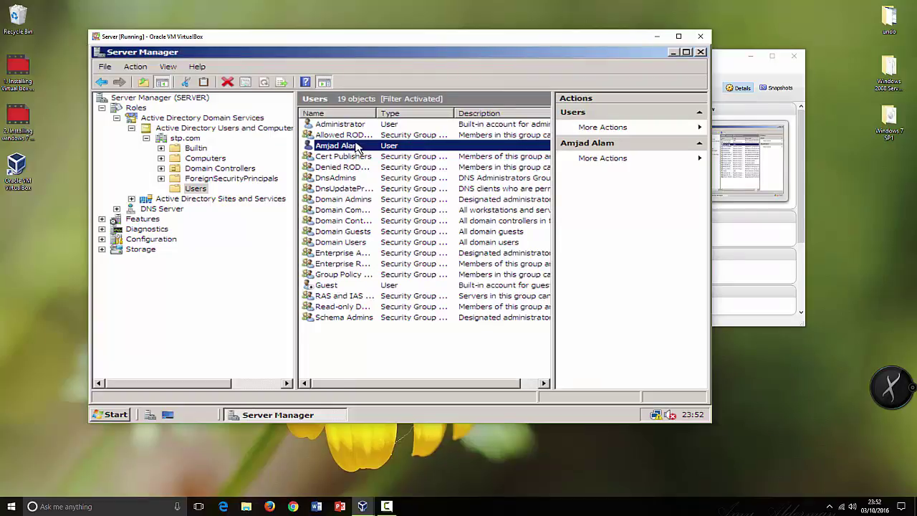
# Remove Administrators from the user's Member Of list, confirm, then Apply and OK.
pyautogui.rightClick(356, 146)
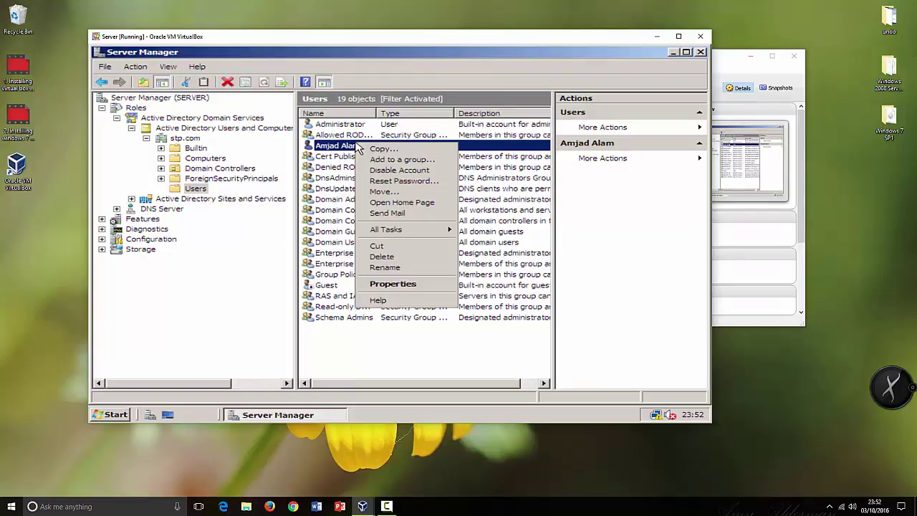
pyautogui.click(380, 285)
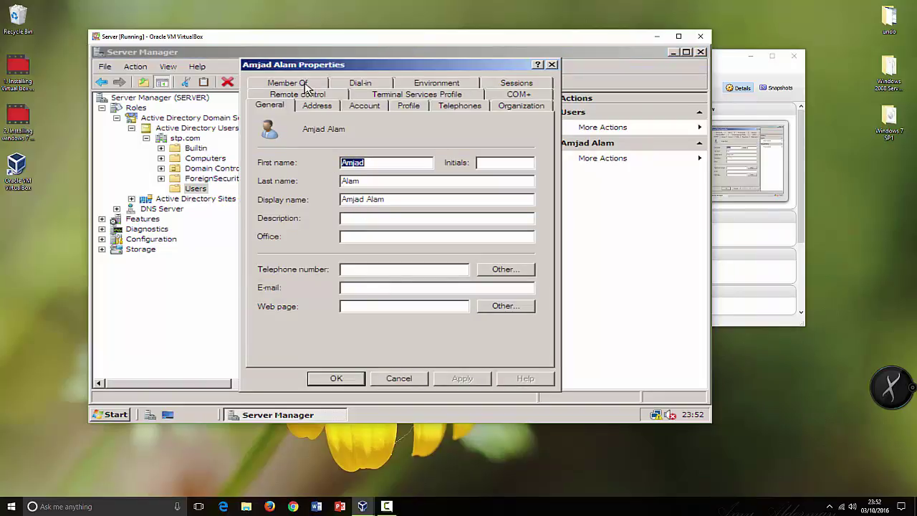
pyautogui.click(307, 84)
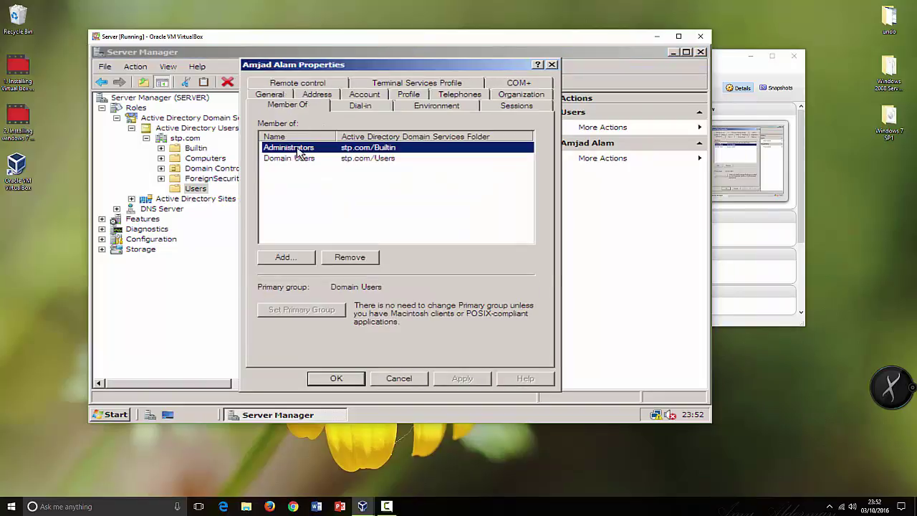
pyautogui.click(349, 259)
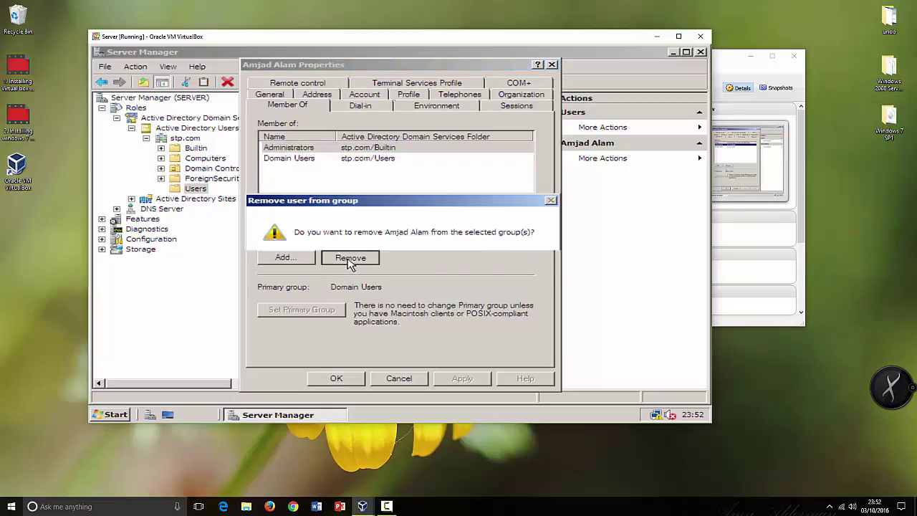
pyautogui.click(457, 270)
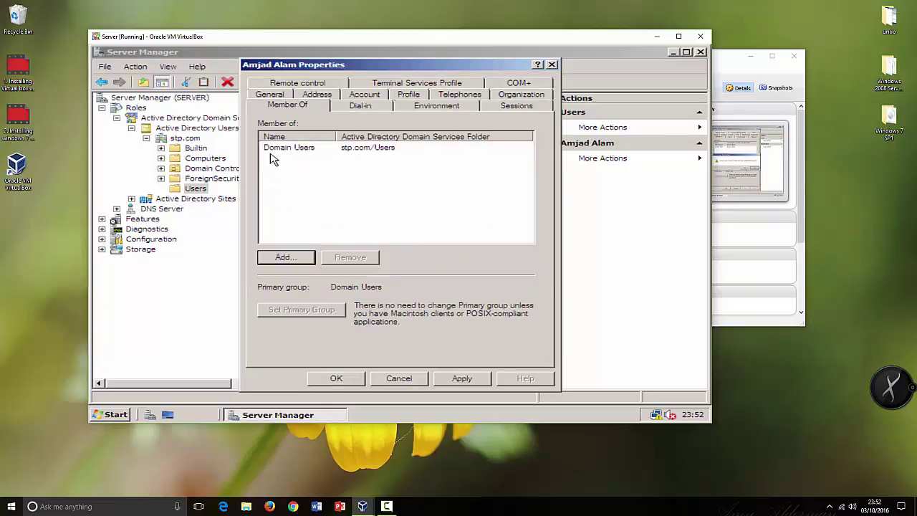
pyautogui.click(464, 381)
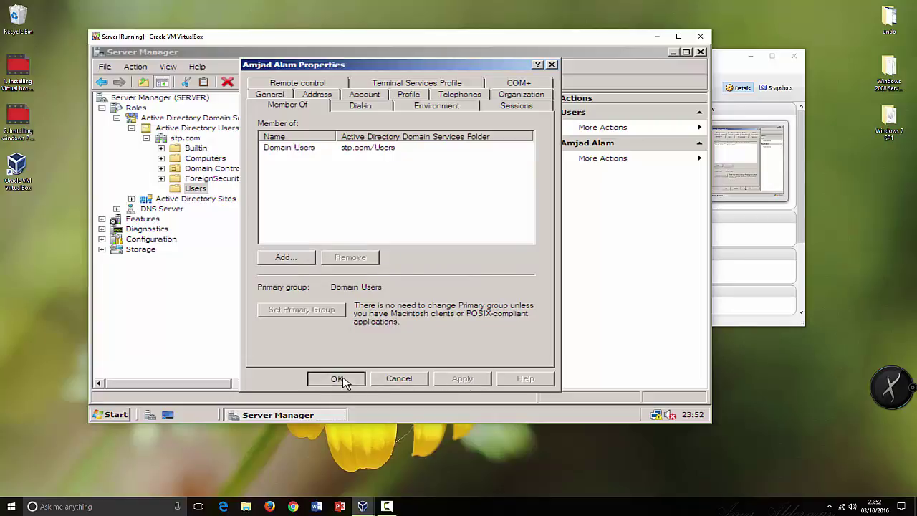
pyautogui.click(348, 380)
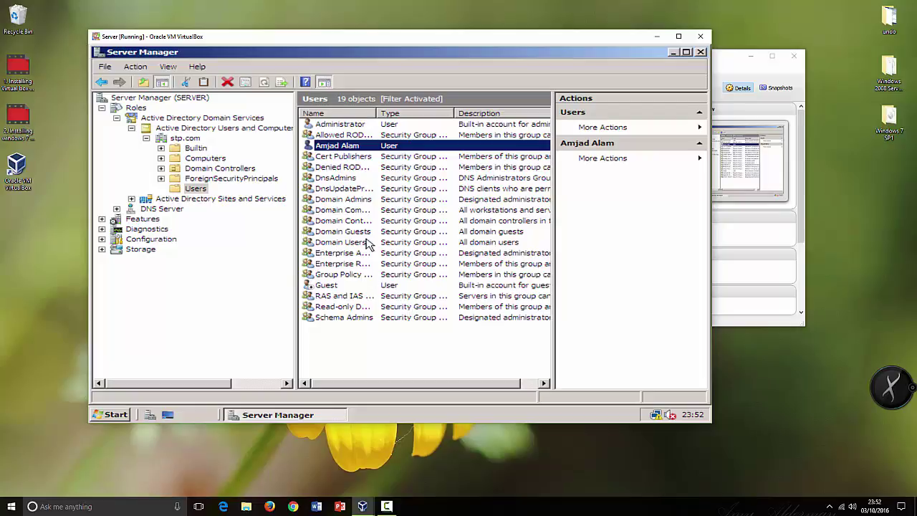
# Deselect the Users list and bring the VirtualBox Manager window to the front.
pyautogui.click(411, 344)
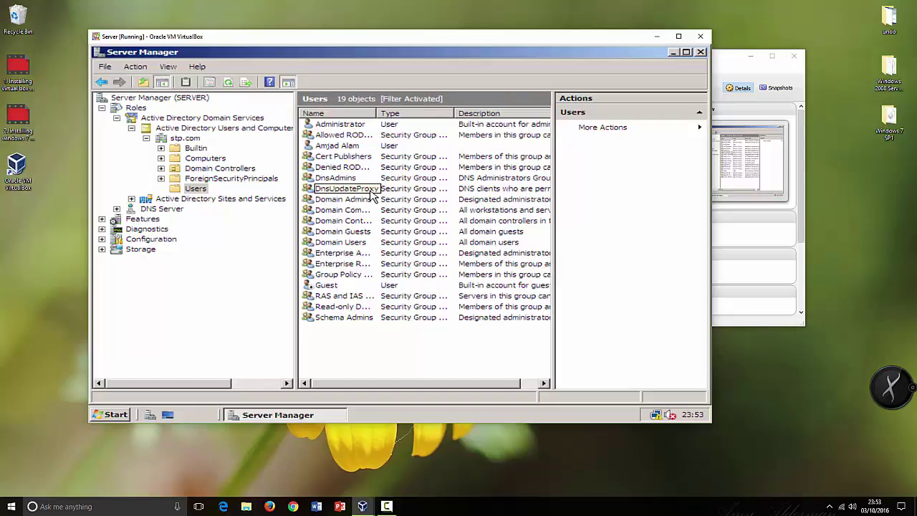
pyautogui.click(752, 215)
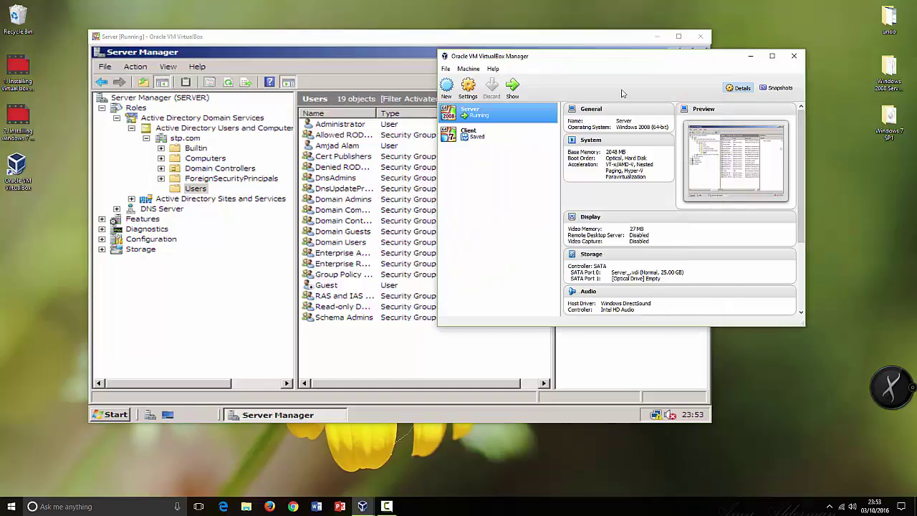